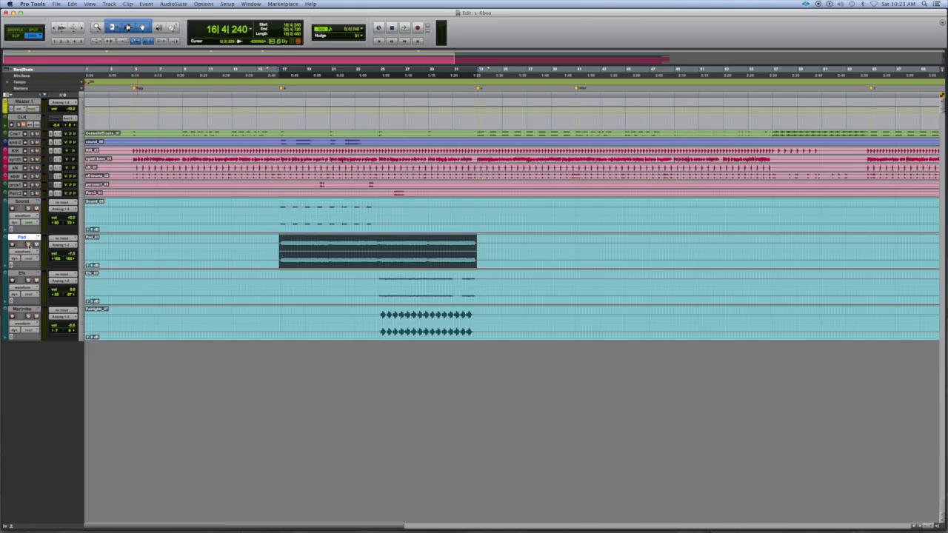
Solo the Pad track, open its FabFilter Pro-Q 2 equalizer from the mixer, and play the selected passage
key("space")
left_click(28, 244)
key("super+equal")
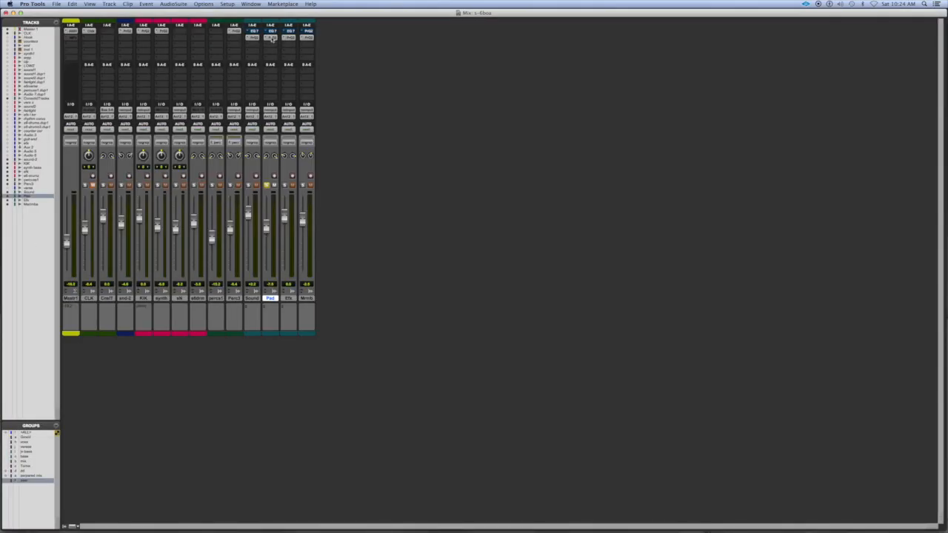
left_click(271, 38)
mouse_move(393, 62)
left_mouse_down()
mouse_move(378, 59)
mouse_move(388, 60)
left_mouse_up()
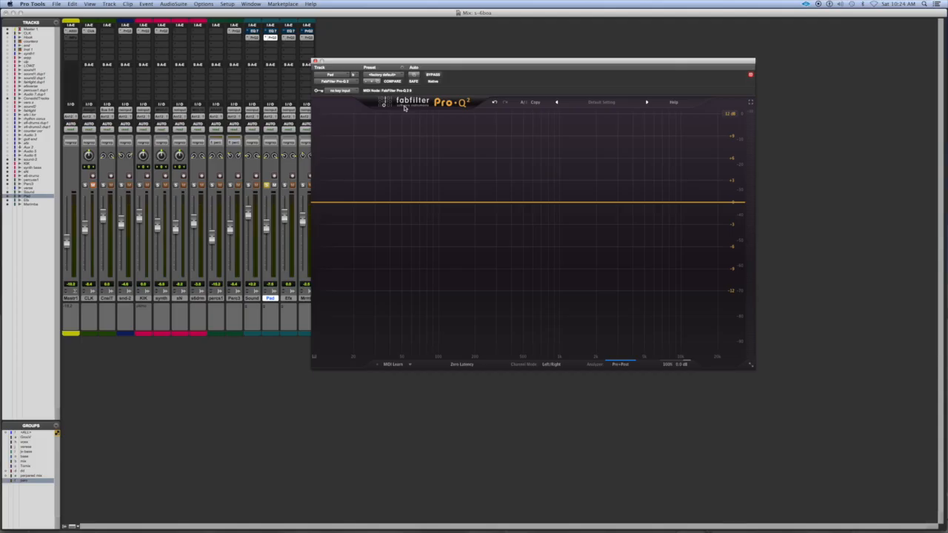
mouse_move(390, 61)
left_mouse_down()
mouse_move(418, 56)
mouse_move(402, 58)
left_mouse_up()
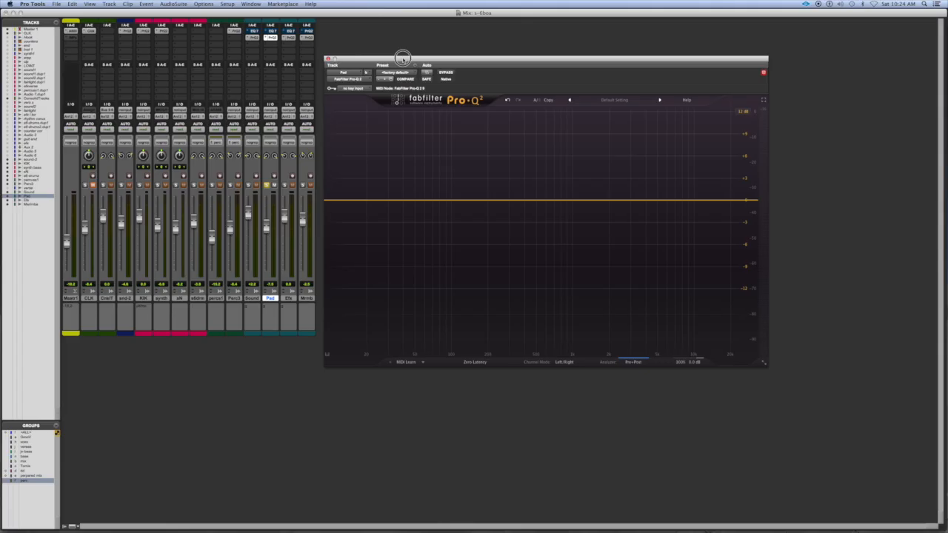
key("space")
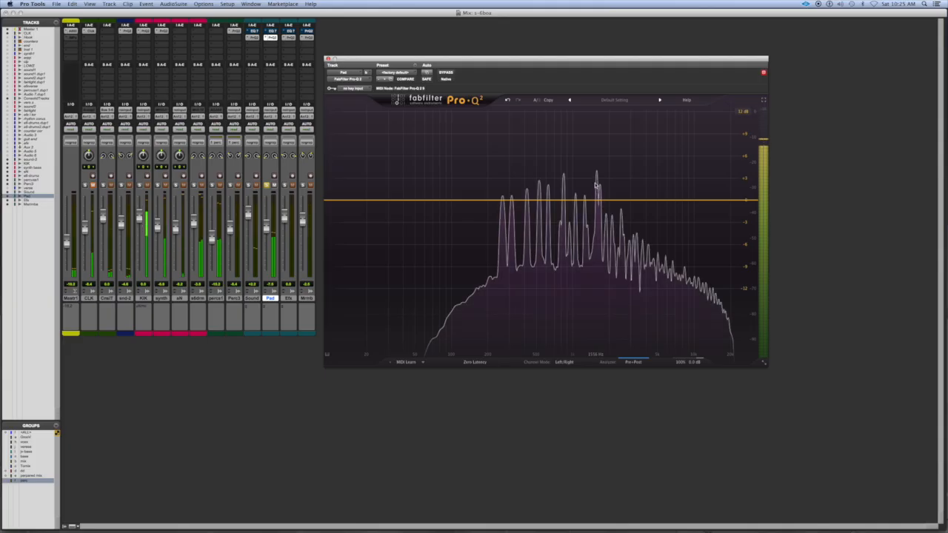
Add a bell band with Q 40 at the Pad's 1.6 kHz peak, boost it to audition, cut to about -8.5 dB, and compare using bypass
left_click_drag(596, 183, 597, 176)
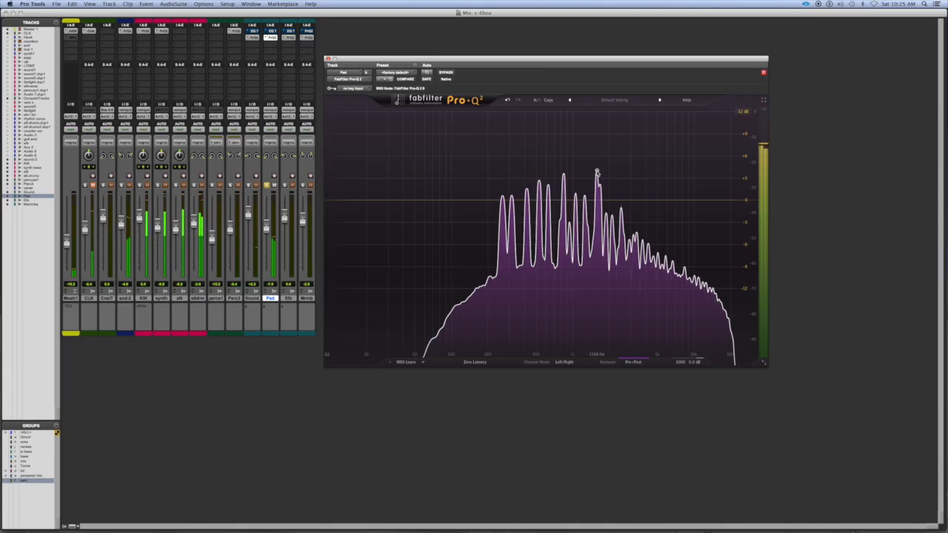
left_click_drag(597, 172, 596, 171)
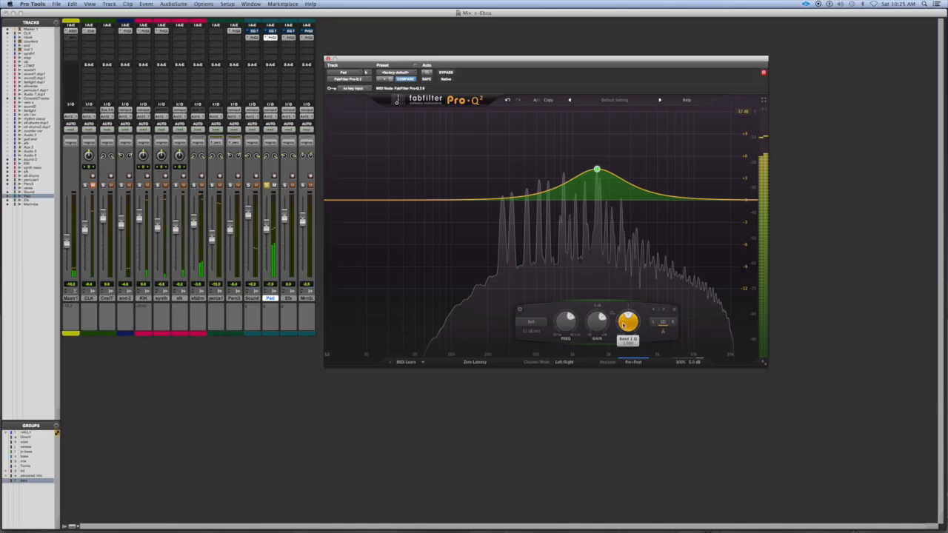
left_click_drag(623, 323, 666, 270)
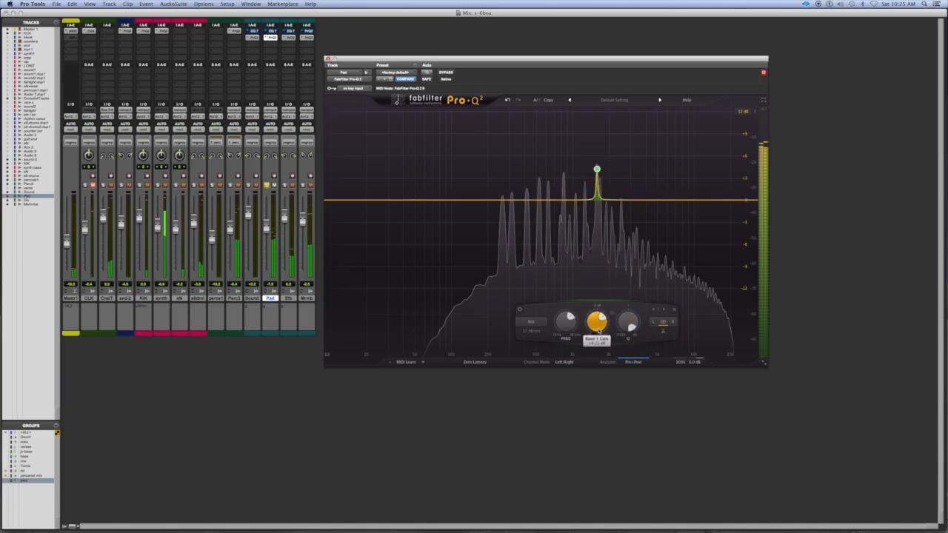
left_click_drag(598, 328, 618, 271)
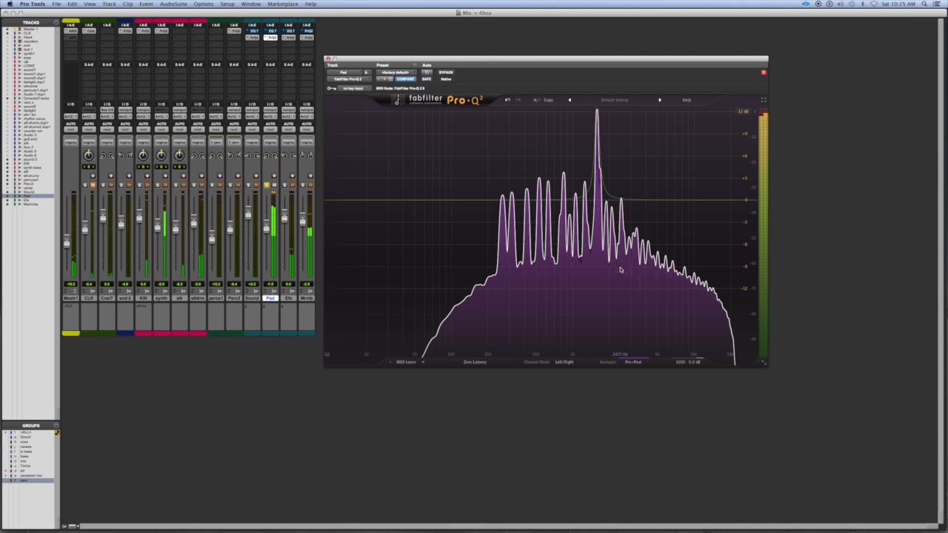
mouse_move(594, 320)
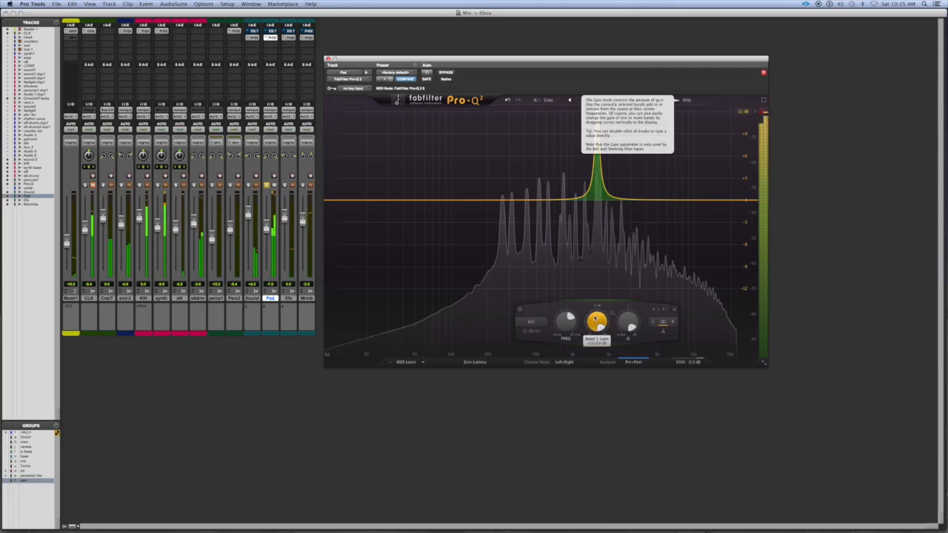
left_click_drag(594, 320, 562, 392)
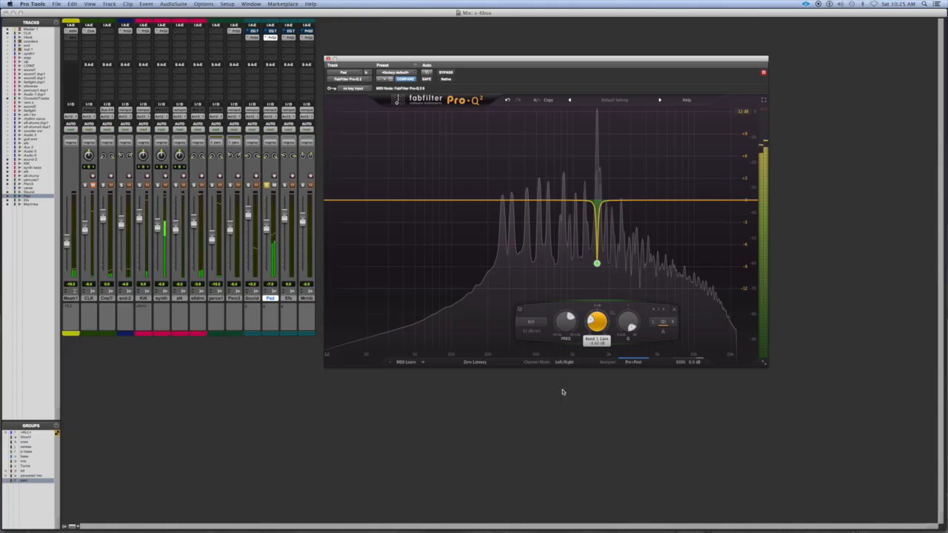
left_click(446, 74)
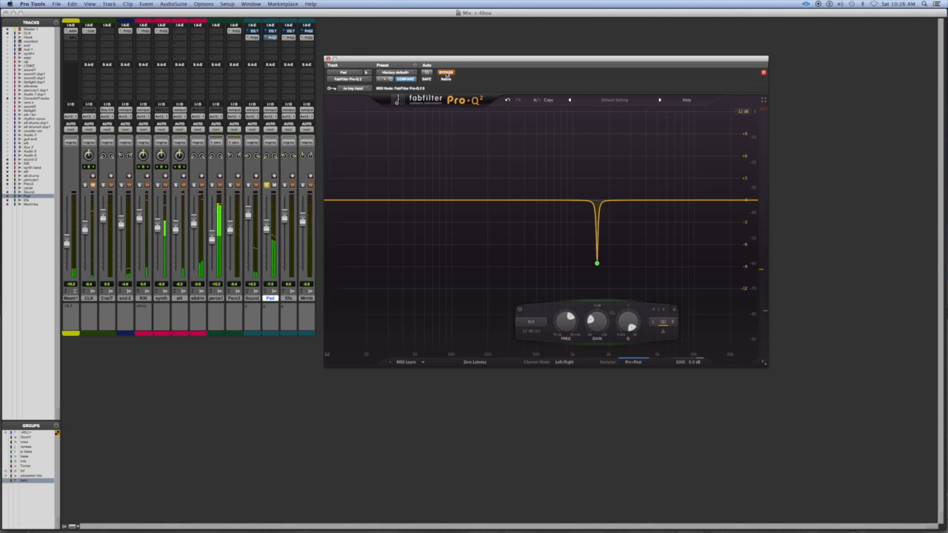
left_click(446, 74)
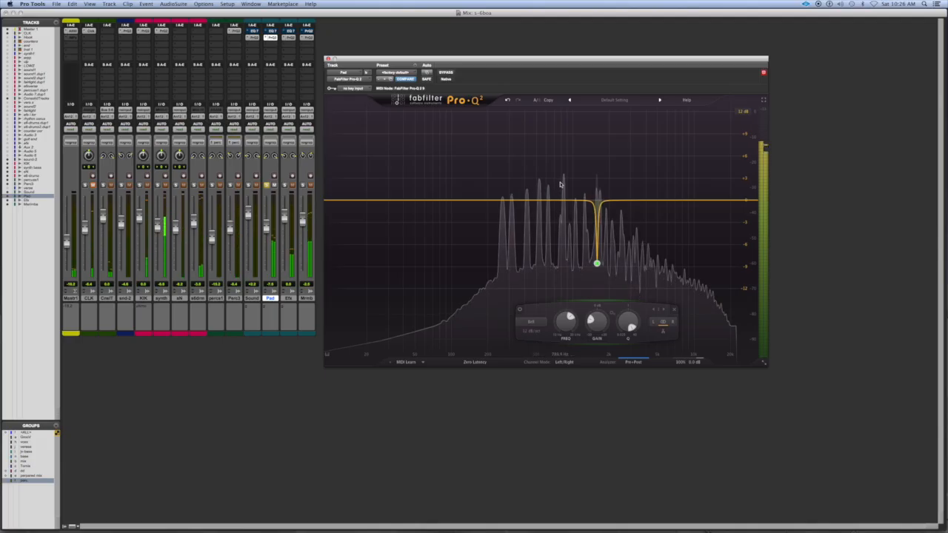
Add a second narrow bell at the Pad's peak near 850 Hz, audition it boosted, and cut it to about -5.5 dB
key("Delete")
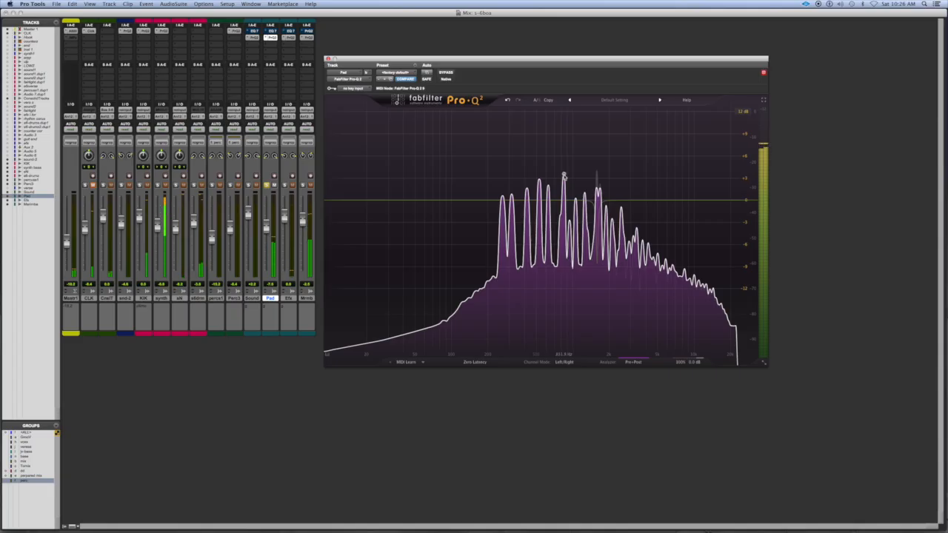
left_click(564, 175)
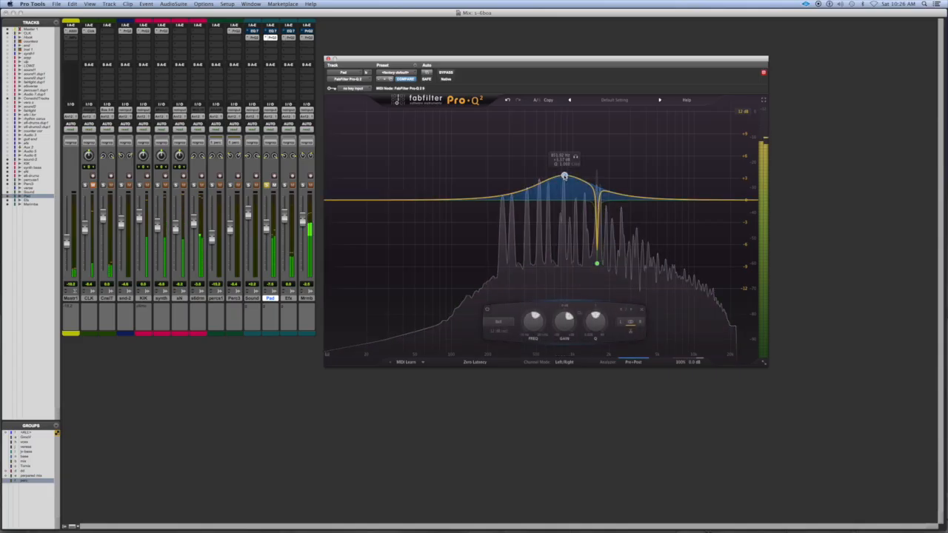
left_click_drag(595, 319, 597, 285)
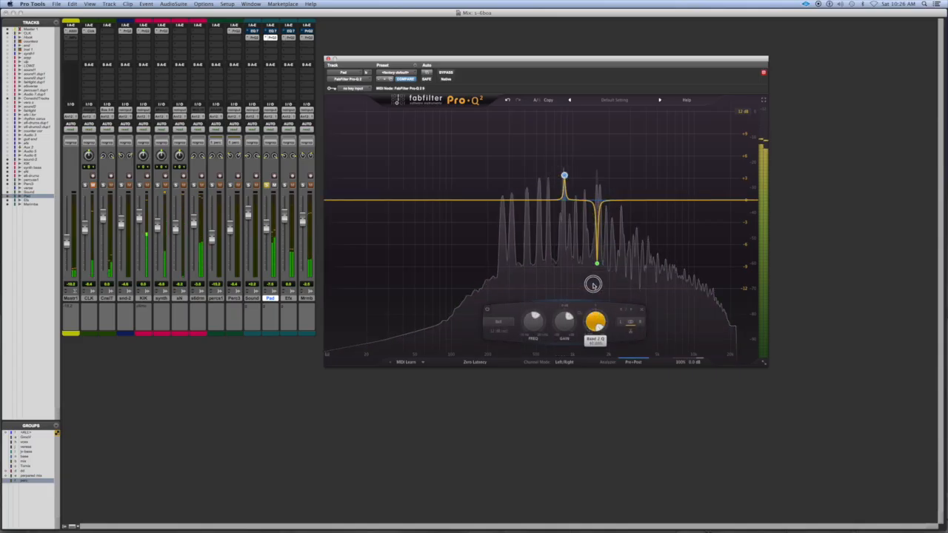
left_click_drag(560, 320, 563, 301)
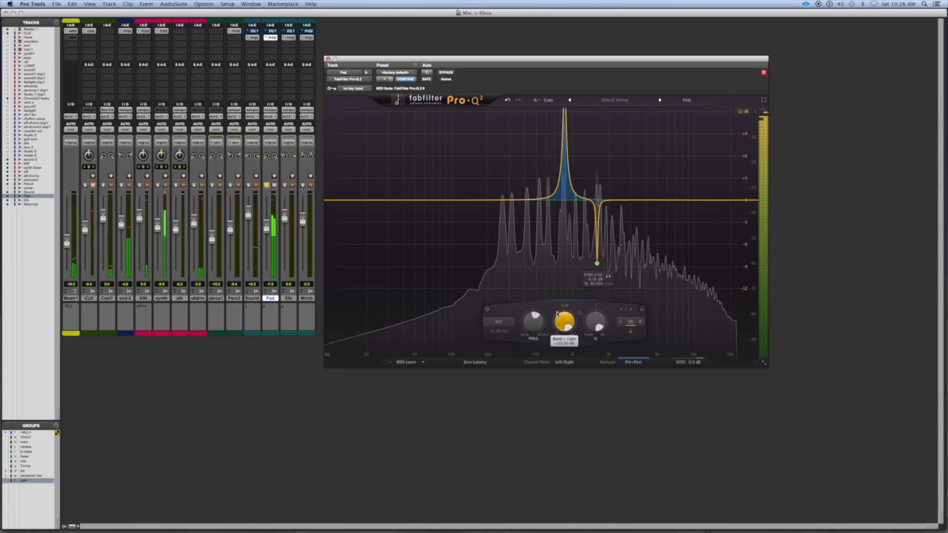
mouse_move(561, 320)
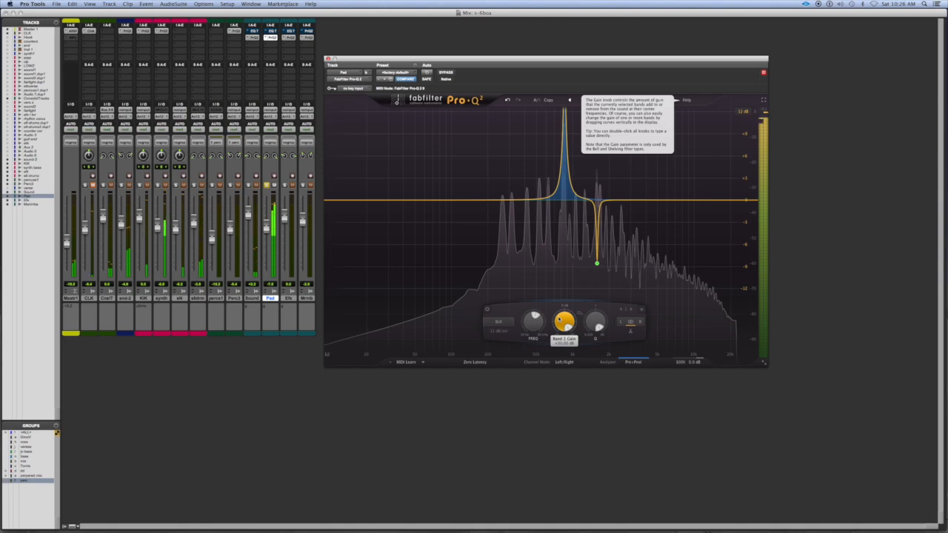
left_click_drag(561, 319, 548, 385)
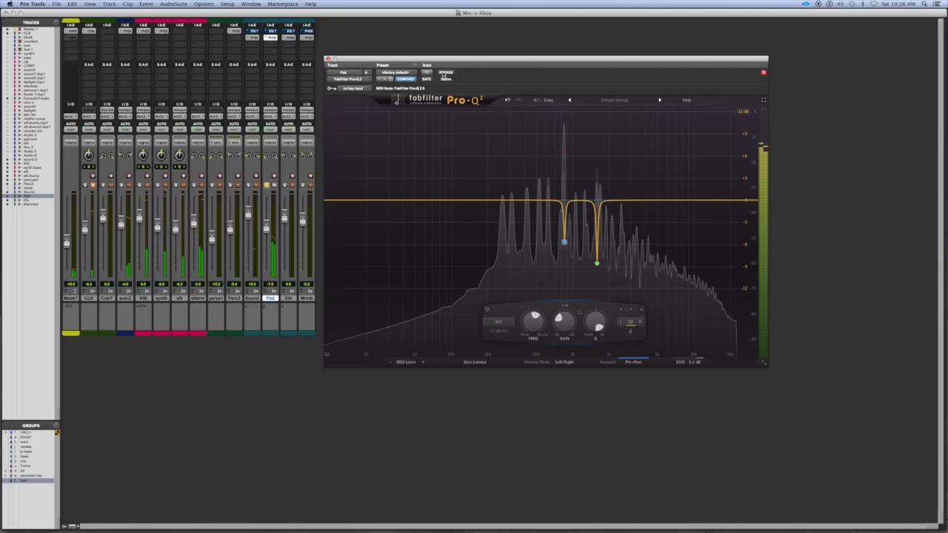
Compare the Pad with its equalizer bypassed and active, and close the equalizer
left_click(445, 72)
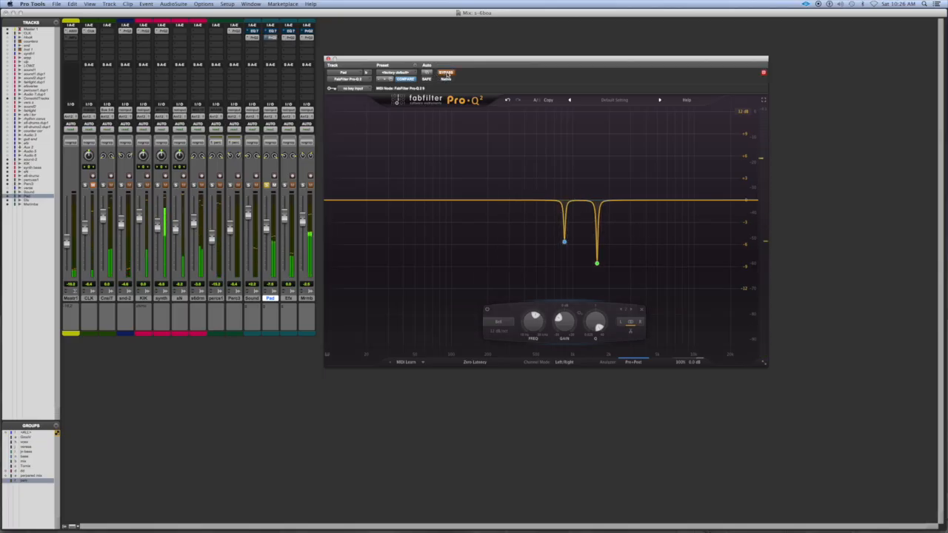
left_click(445, 73)
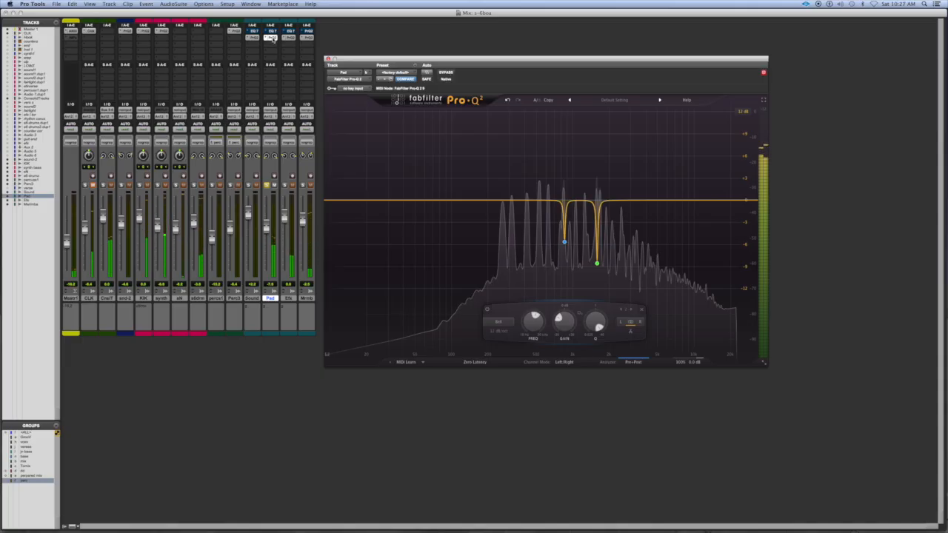
left_click(273, 37)
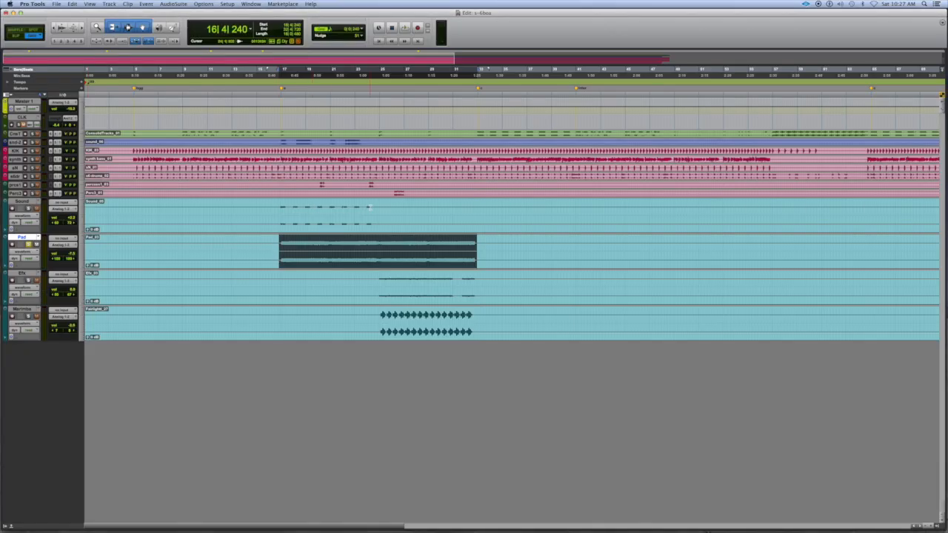
Switch the solo from Pad to the Sound track, play its clip passage, and open its FabFilter Pro-Q 2 equalizer
left_click_drag(372, 208, 279, 222)
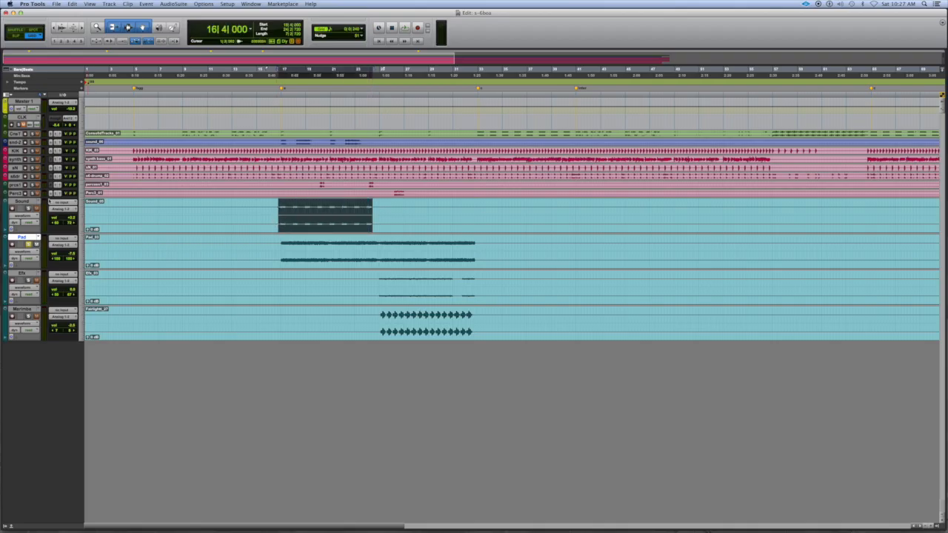
left_click(22, 202)
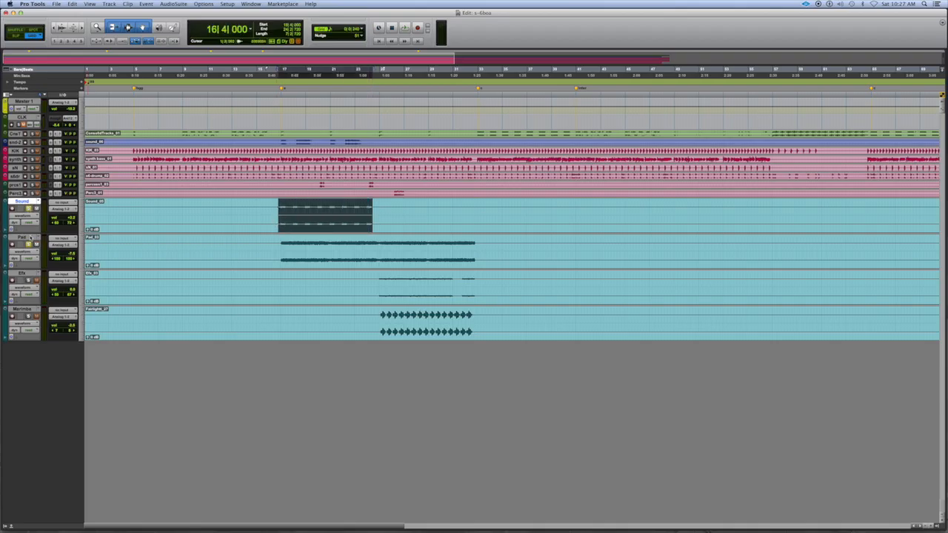
key("space")
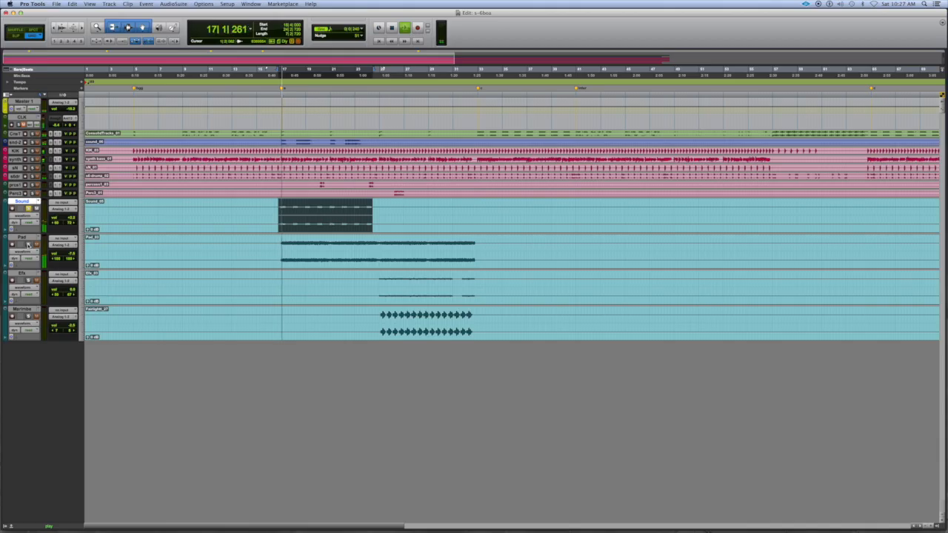
key("super+equal")
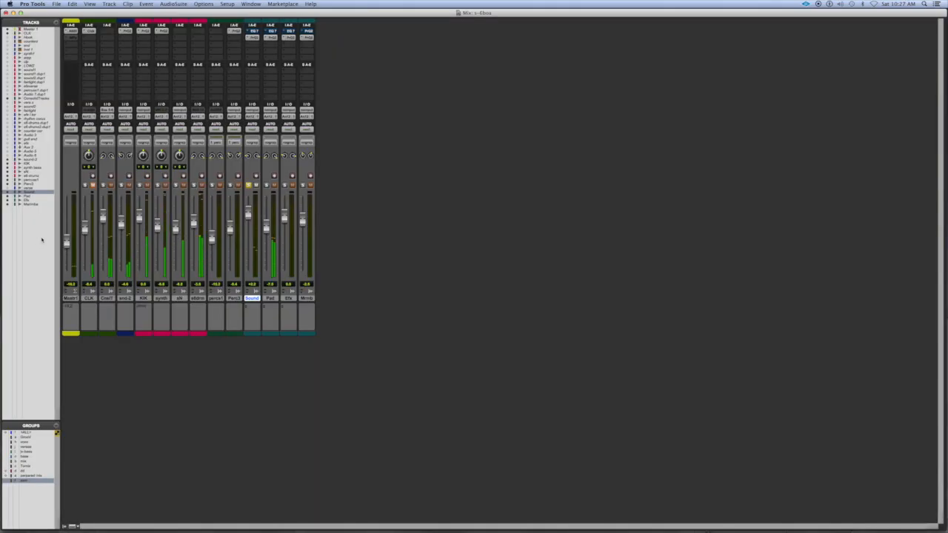
left_click(254, 37)
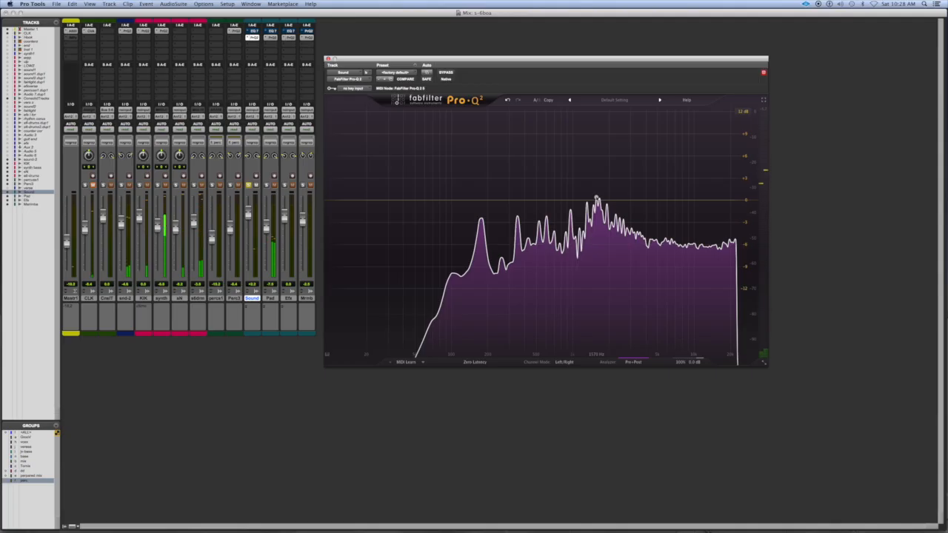
Add a bell band with Q 40 at the Sound track's peak near 1.6 kHz, audition it boosted, and cut it to about -7.5 dB
left_click(596, 197)
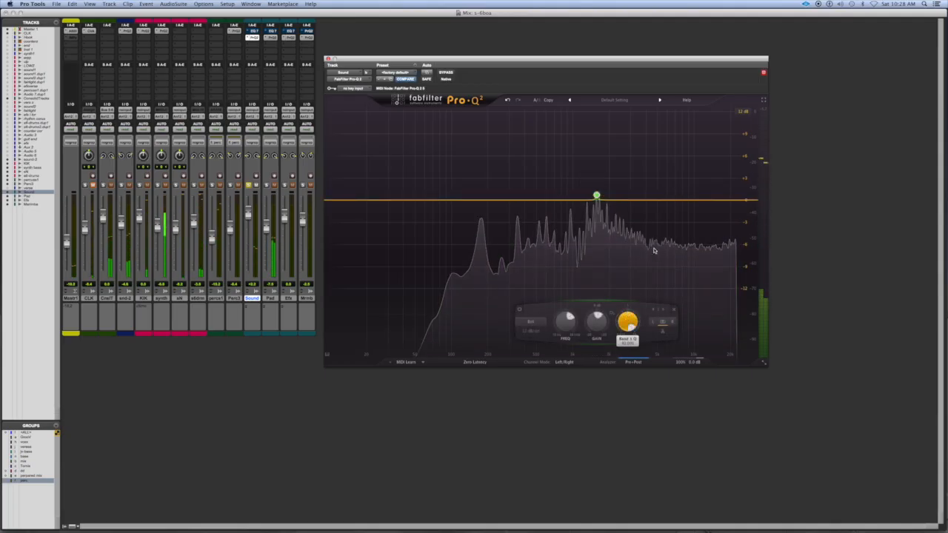
left_click_drag(594, 325, 571, 271)
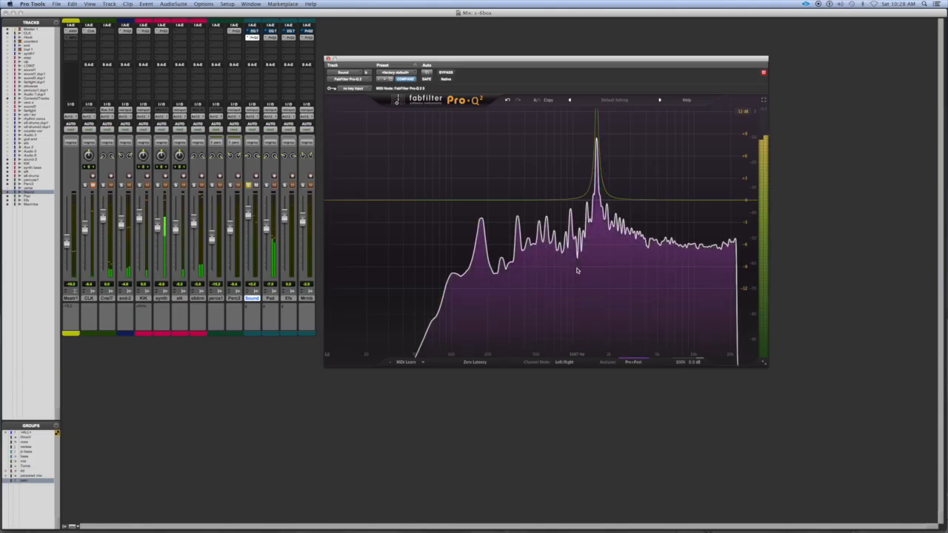
mouse_move(596, 252)
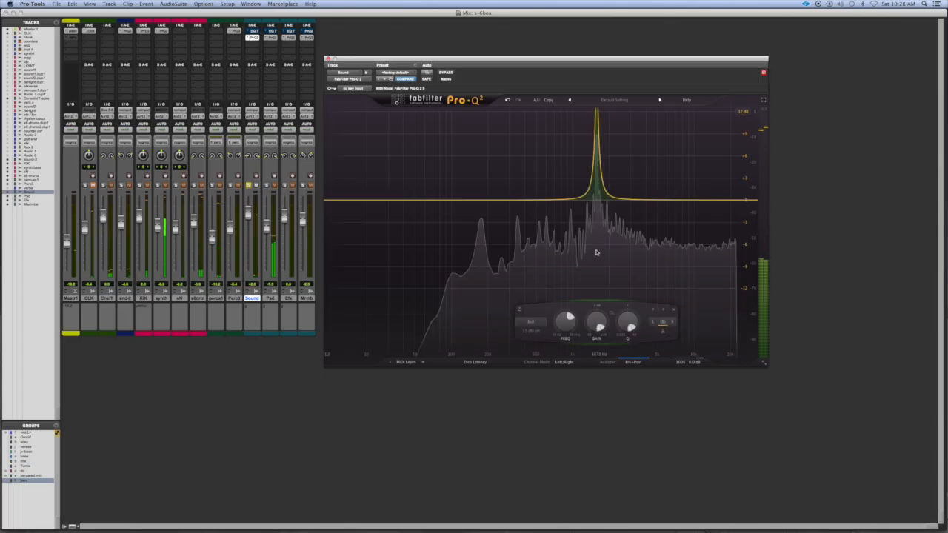
left_click_drag(597, 321, 584, 381)
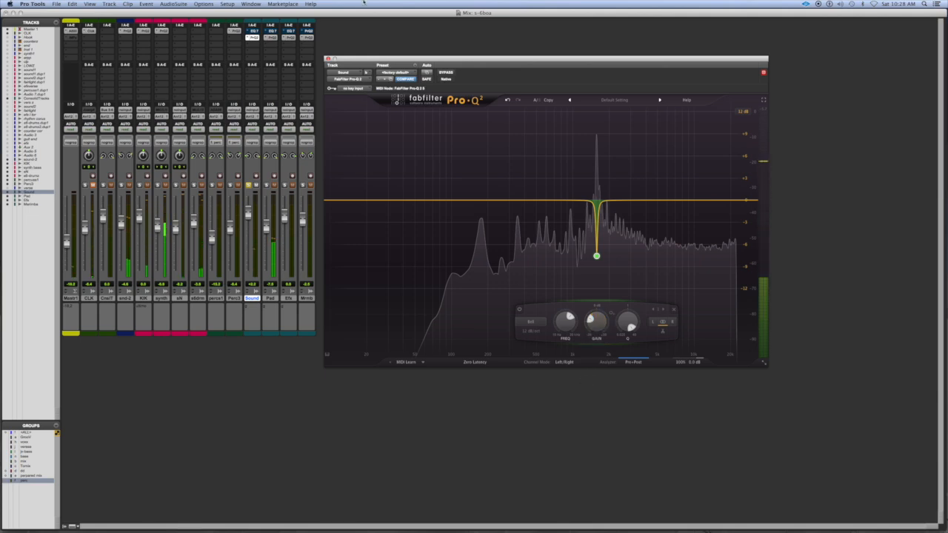
left_click(254, 37)
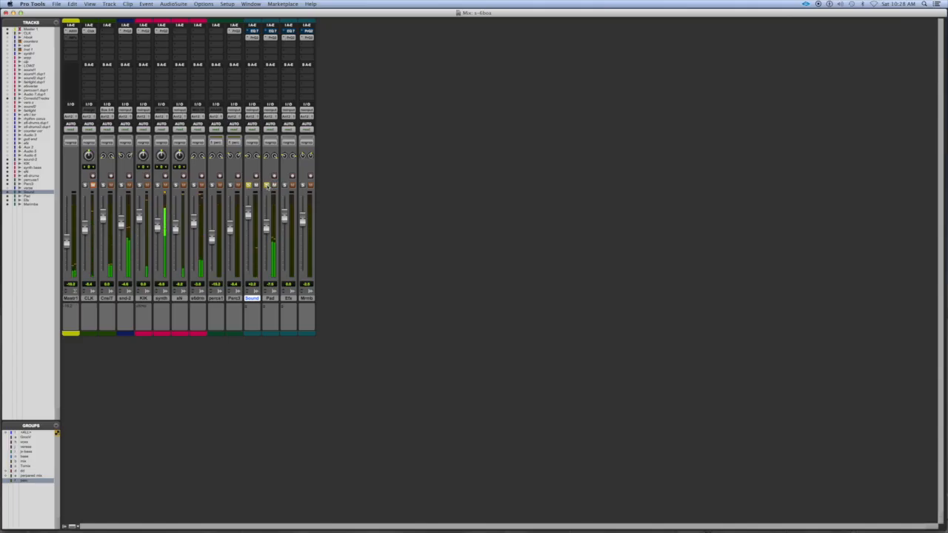
Switch the solo from Sound to the Marimba track and play its passage spanning about bars 25 to 32
left_click(248, 185)
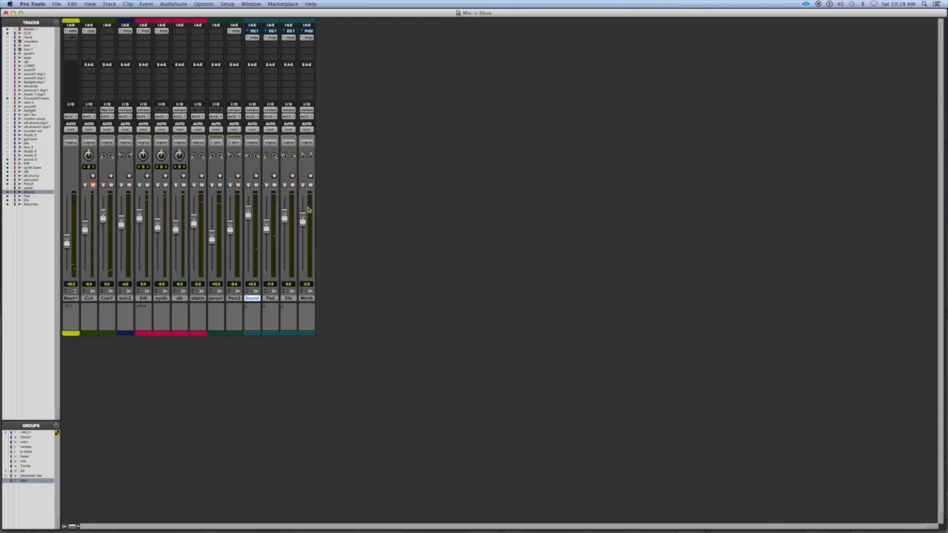
left_click(288, 299)
key("super+equal")
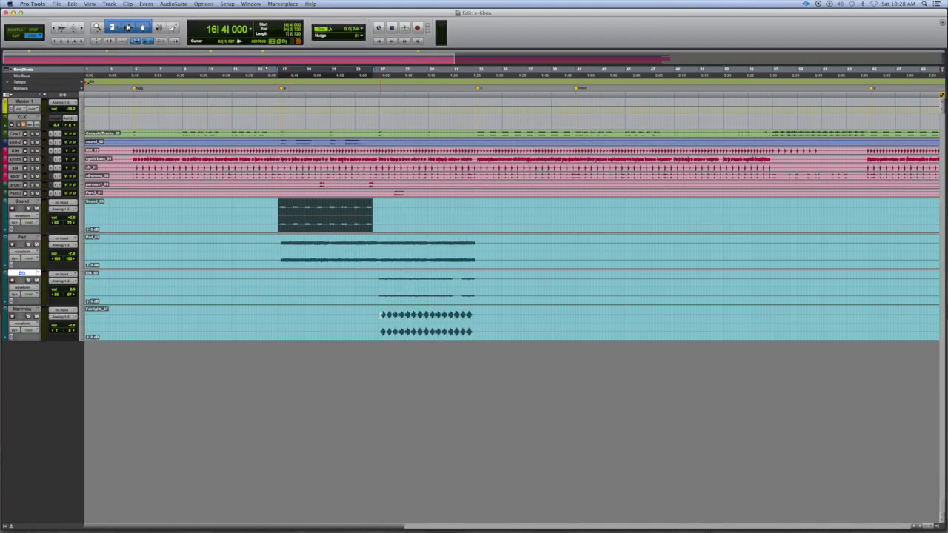
left_click(474, 324)
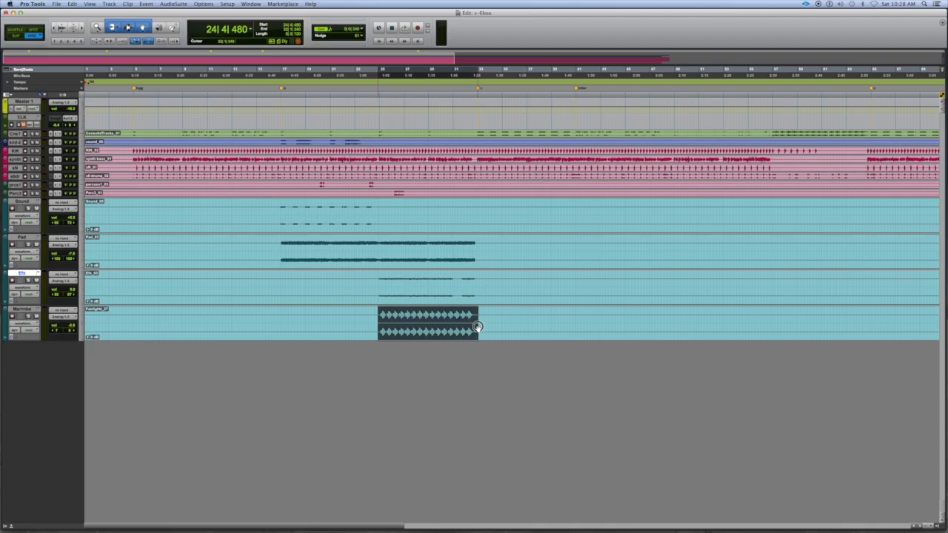
left_click(30, 310)
key("space")
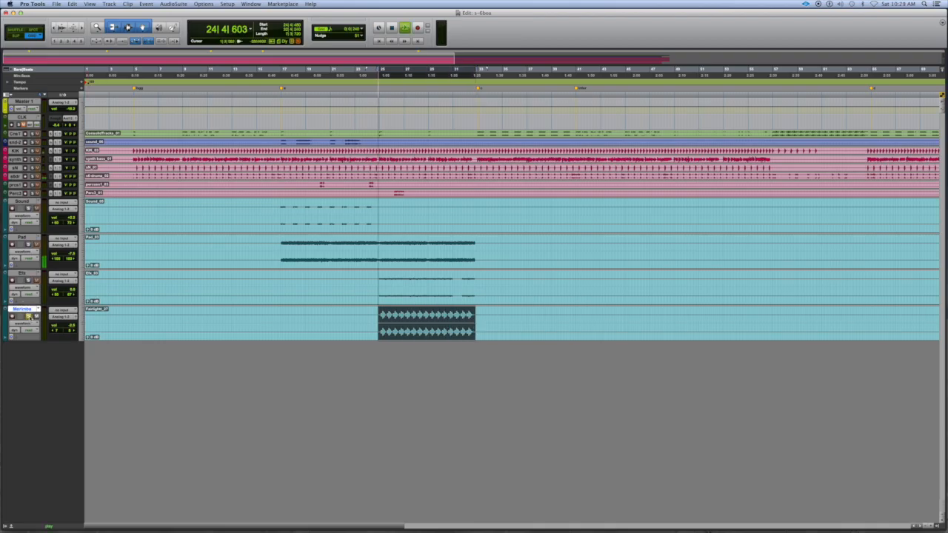
Open the Marimba's Pro-Q 2, add a maximum-Q bell at the peak near 314 Hz, audition it boosted, and cut it to about -4.6 dB
key("super+equal")
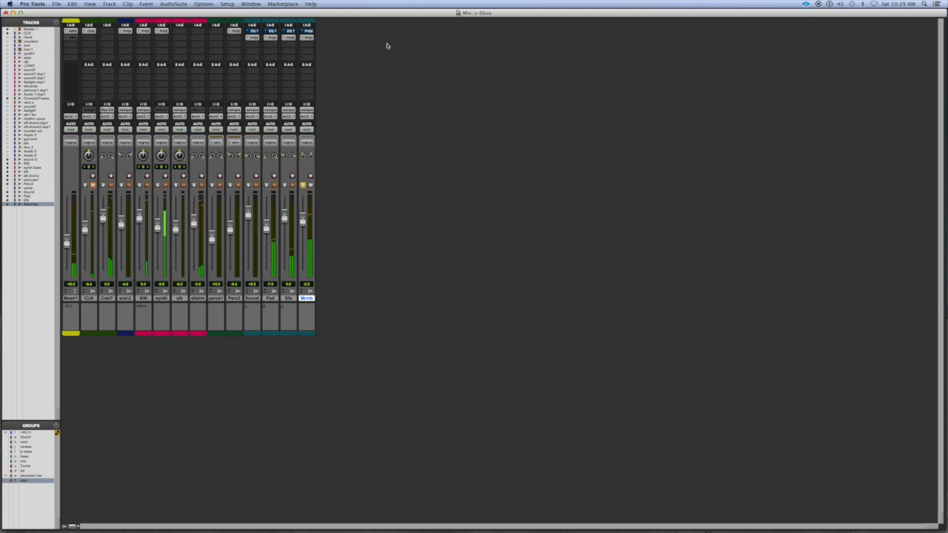
left_click(310, 38)
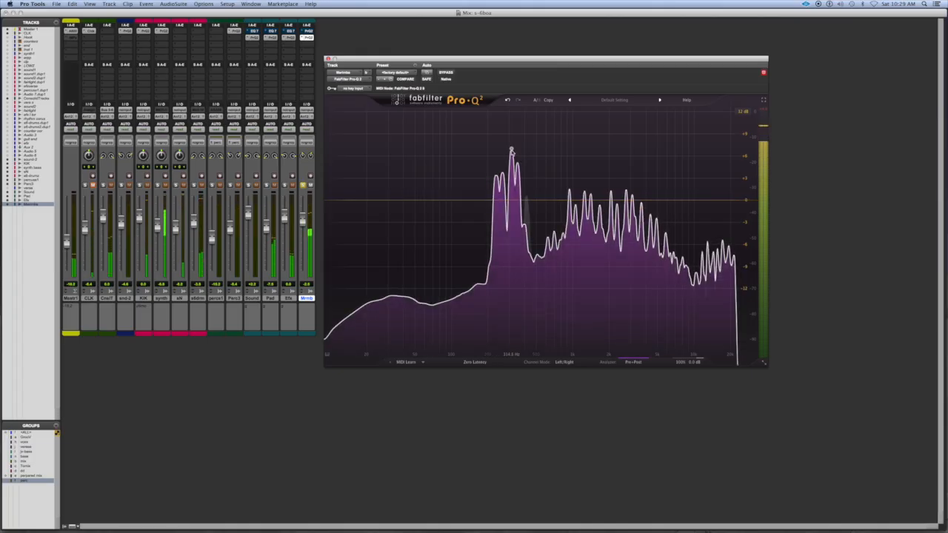
left_click(510, 151)
left_click_drag(542, 319, 540, 271)
left_click_drag(506, 328, 510, 277)
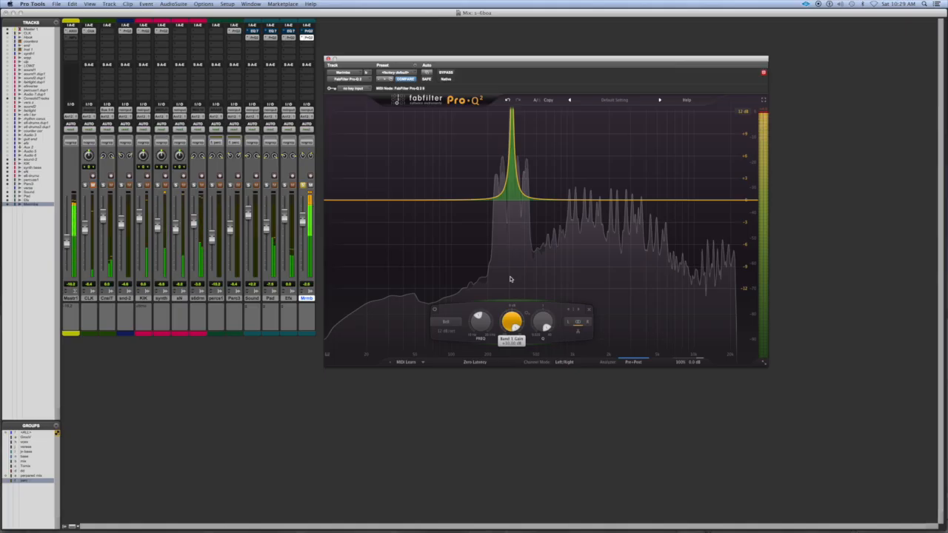
left_click_drag(509, 317, 487, 389)
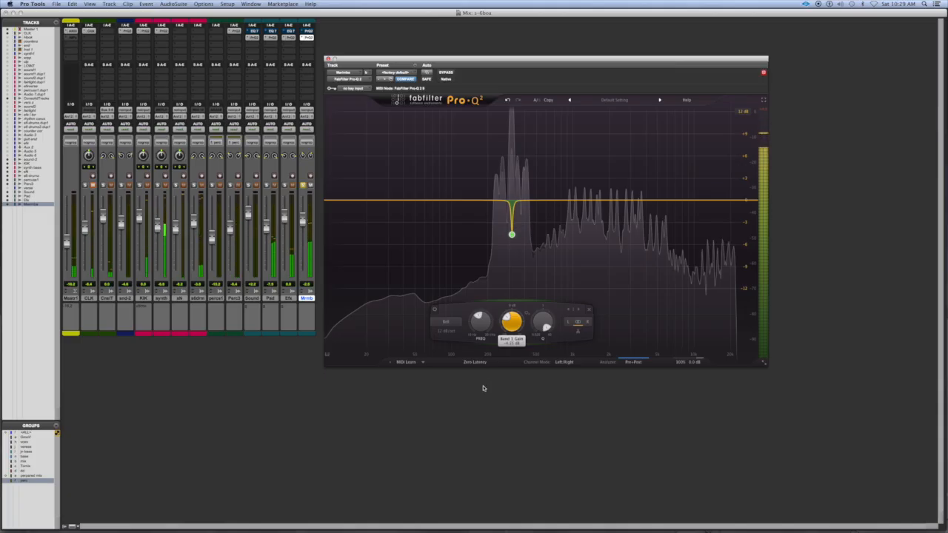
mouse_move(509, 261)
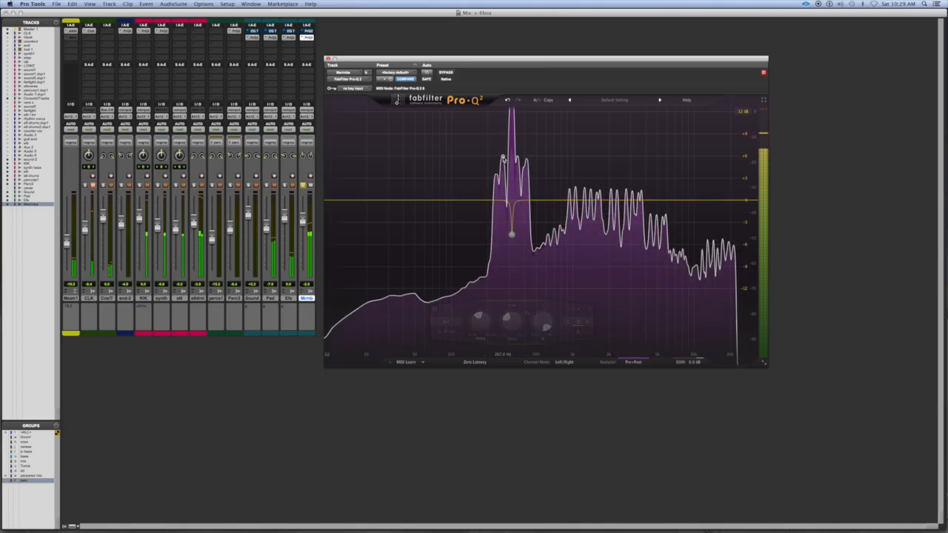
Add a second Marimba bell band with Q 40 near 263 Hz, audition it boosted, and cut it to about -1.4 dB
left_click(502, 157)
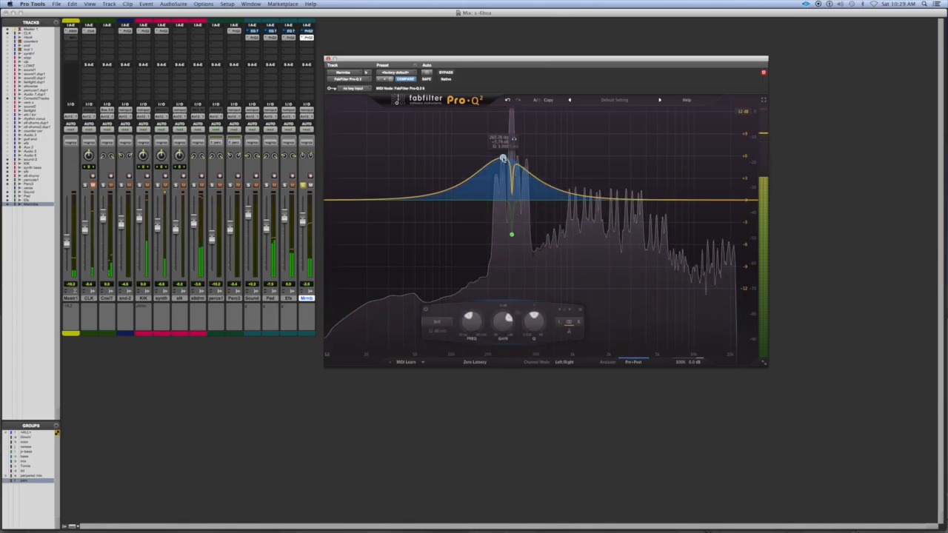
left_click_drag(528, 325, 539, 275)
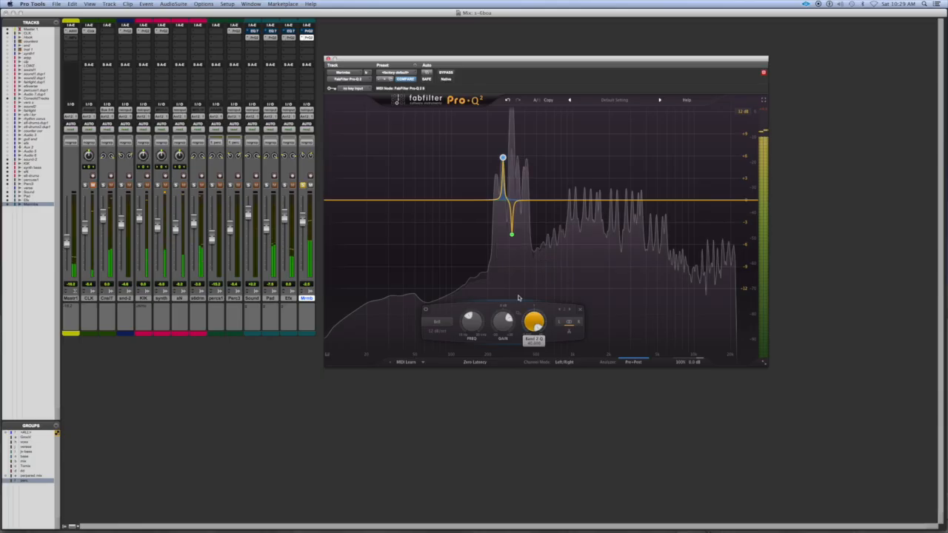
left_click_drag(498, 325, 499, 269)
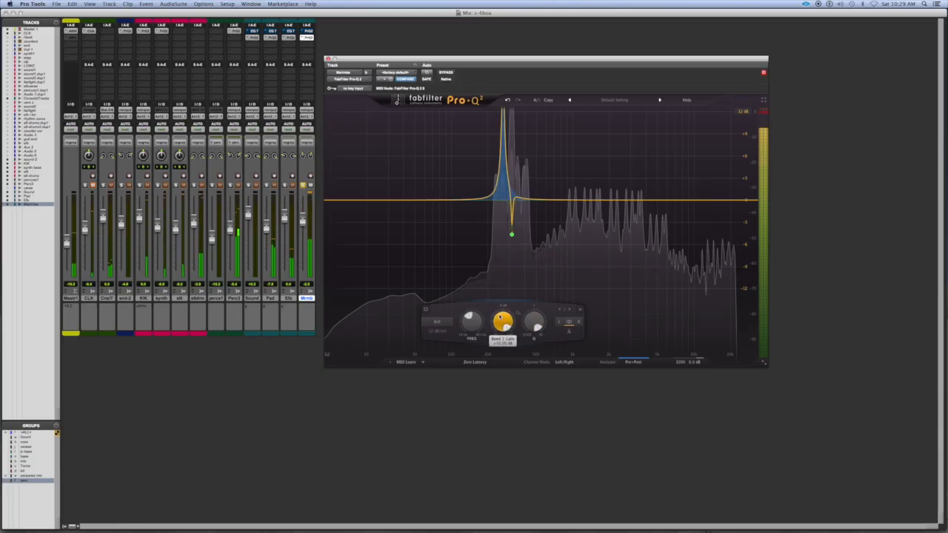
mouse_move(504, 328)
left_click_drag(502, 320, 480, 362)
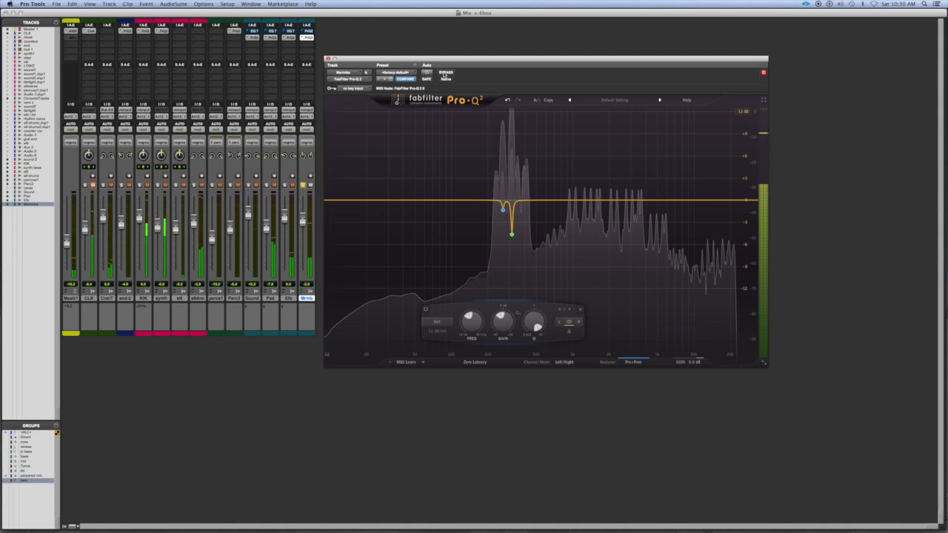
Compare the Marimba with its equalizer bypassed and active, listen to it with the Pad also soloed, and close the equalizer
left_click(445, 73)
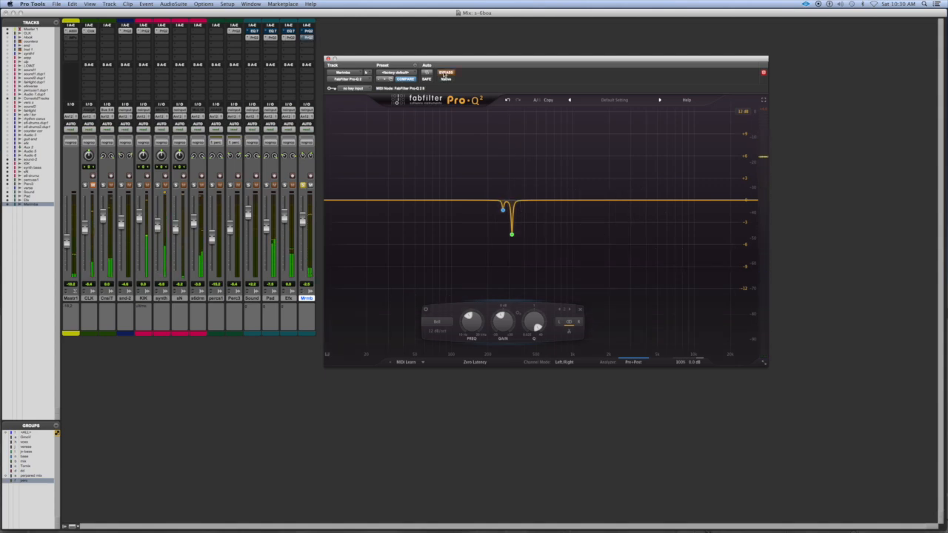
left_click(446, 73)
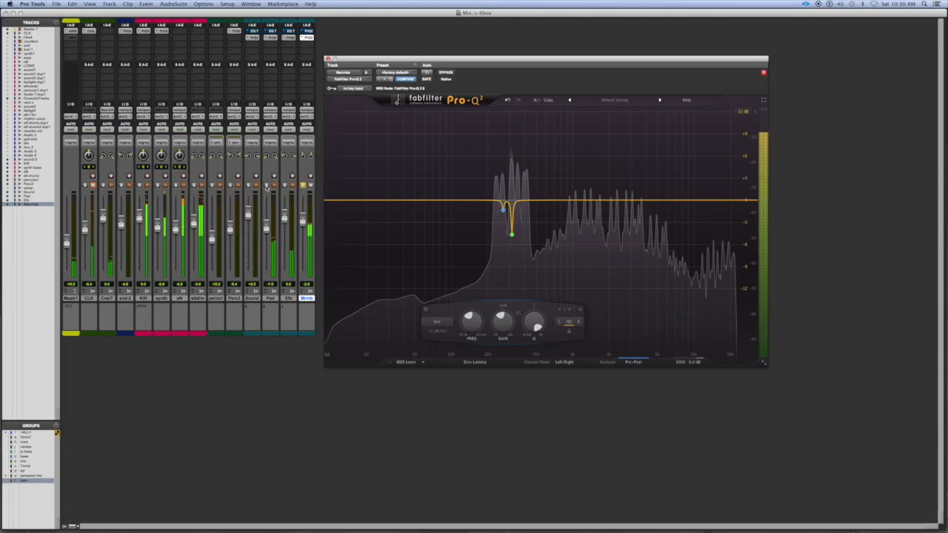
left_click(266, 185)
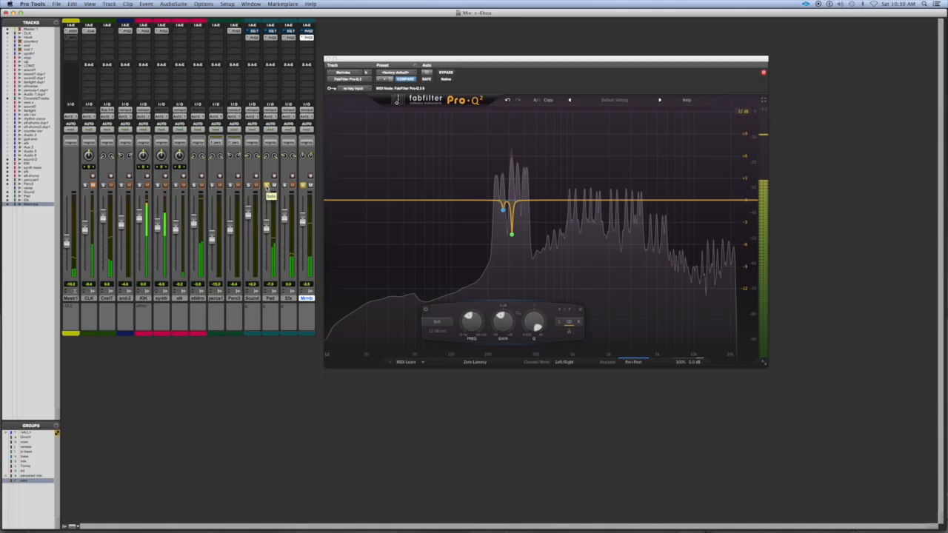
left_click(310, 37)
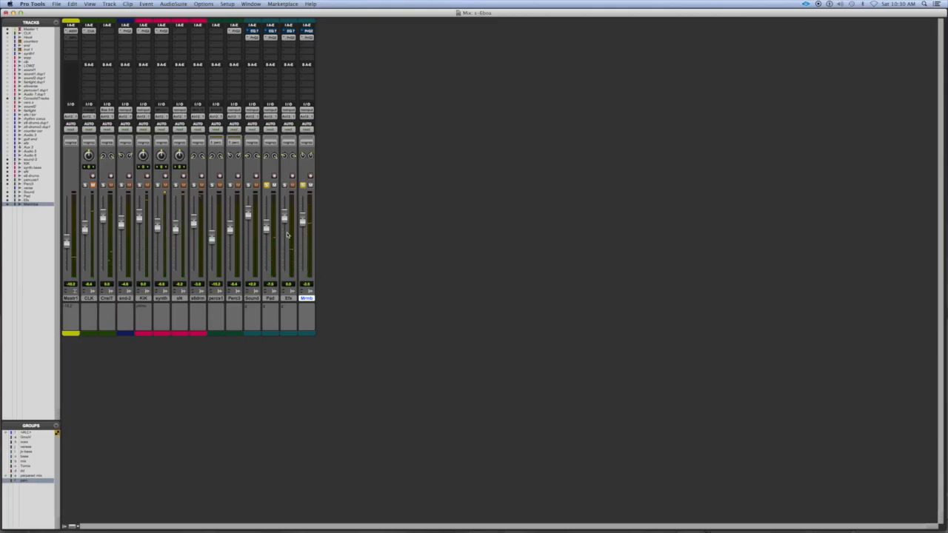
Switch the solo to the Efx track, play its passage spanning about bars 25 to 32, and open its FabFilter Pro-Q 2 equalizer
key("super+equal")
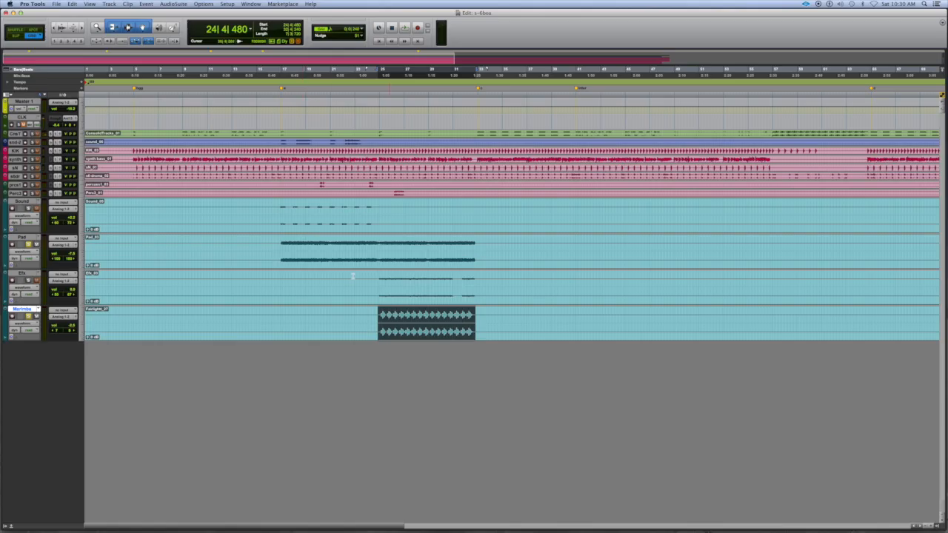
left_click_drag(376, 279, 474, 295)
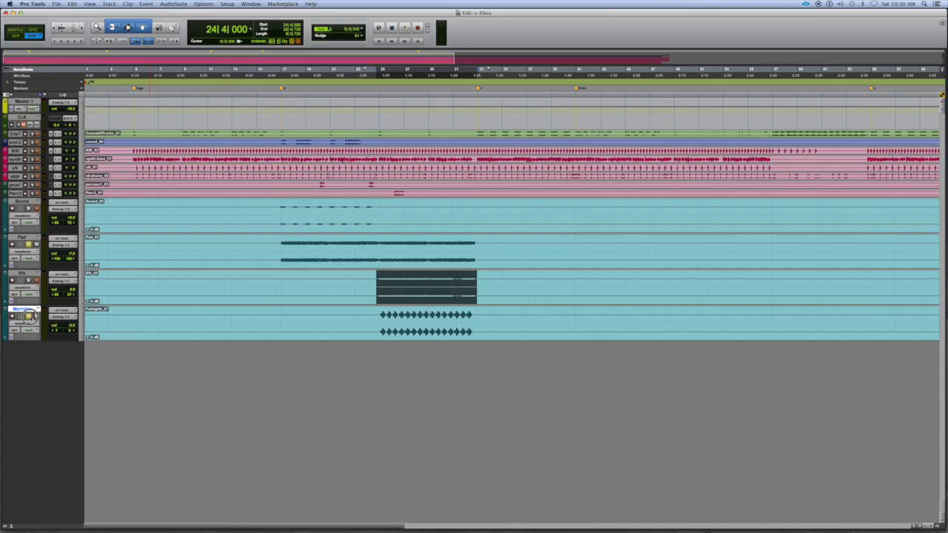
left_click(28, 244)
left_click(23, 274)
key("space")
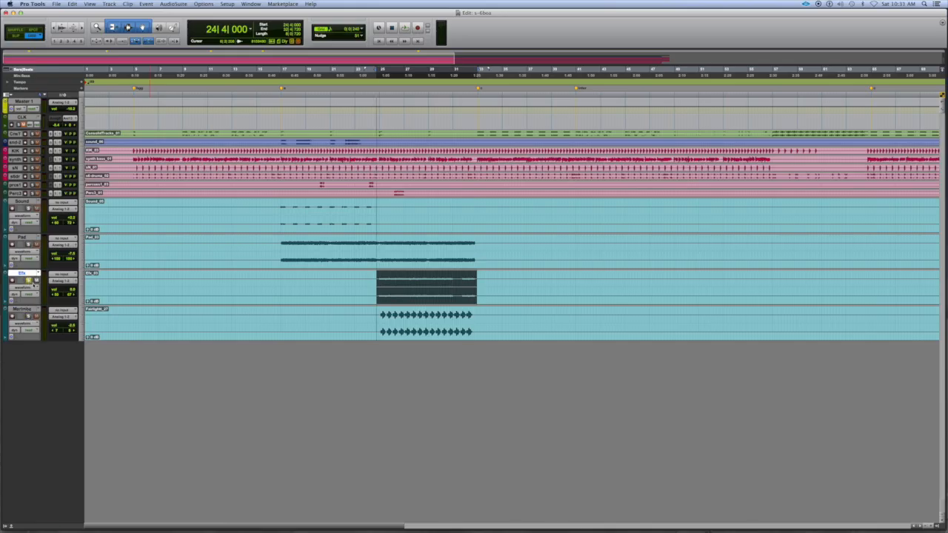
key("super+equal")
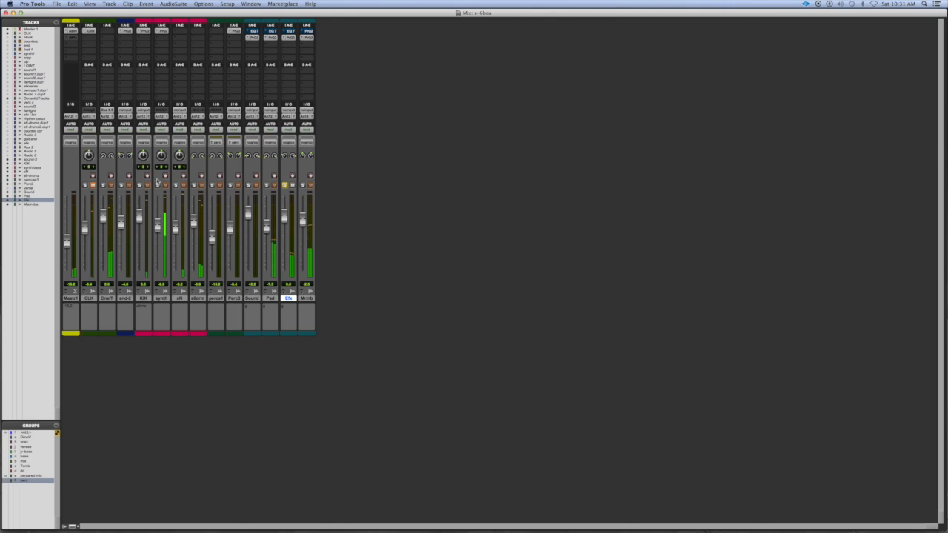
left_click(289, 38)
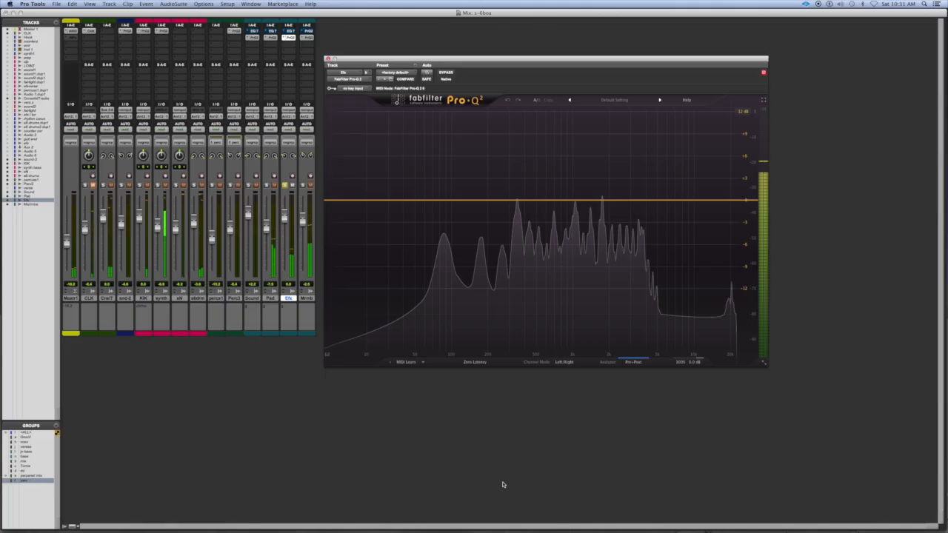
Add a maximum-Q bell at the Efx peak near 1.7 kHz, audition it boosted, cut it to about -3.75 dB, and close the equalizer
left_click(603, 197)
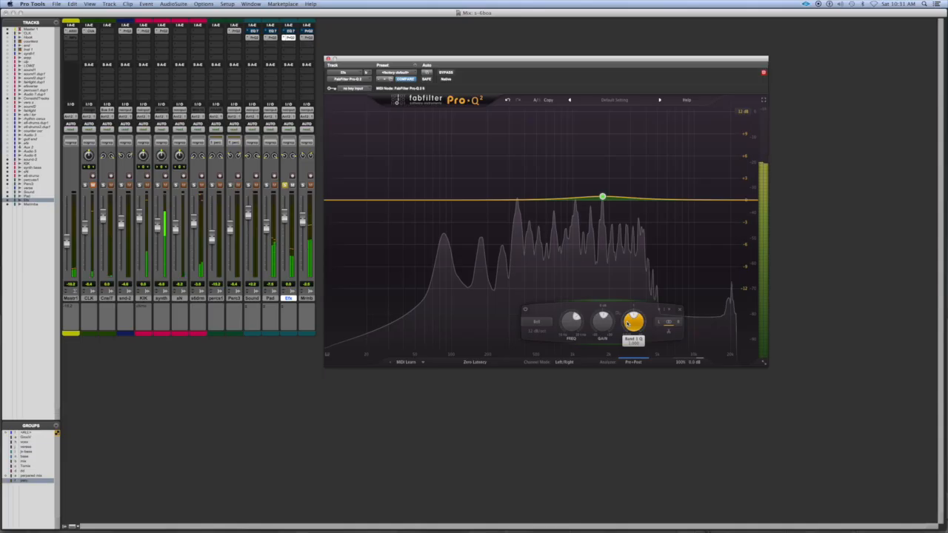
left_click(632, 362)
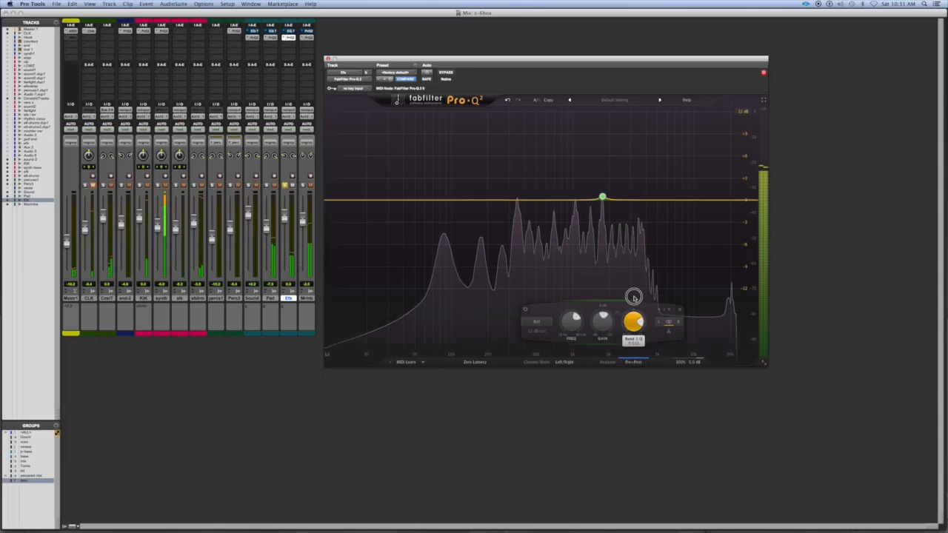
left_click_drag(601, 318, 602, 281)
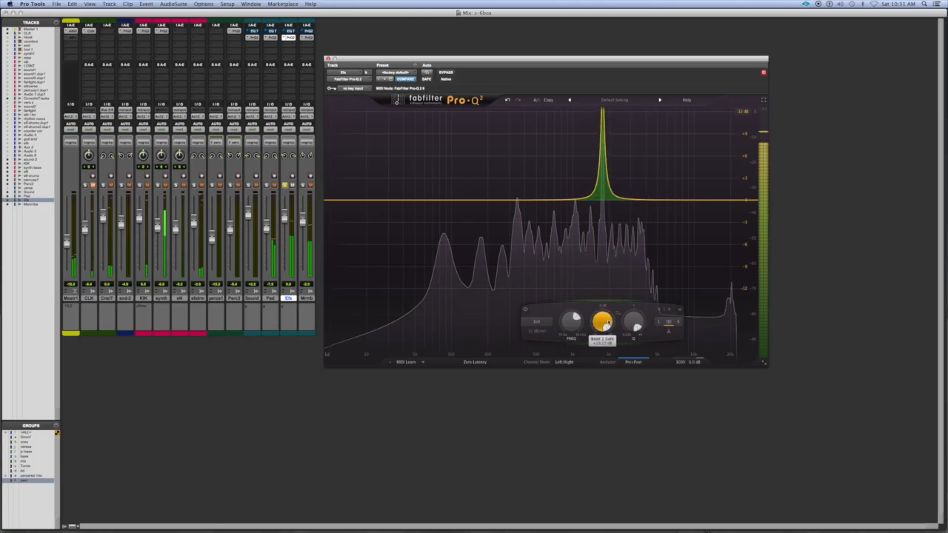
mouse_move(603, 320)
left_click_drag(602, 319, 581, 376)
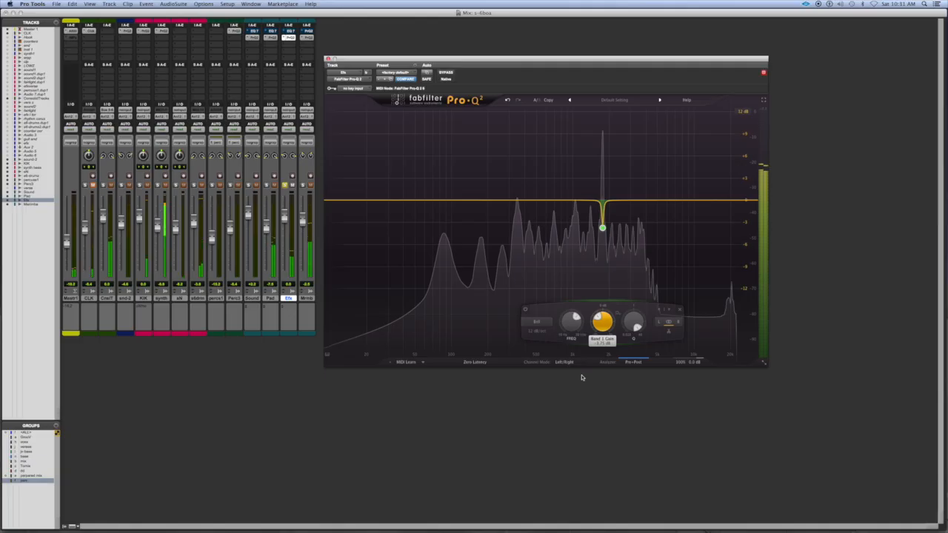
left_click_drag(587, 383, 587, 383)
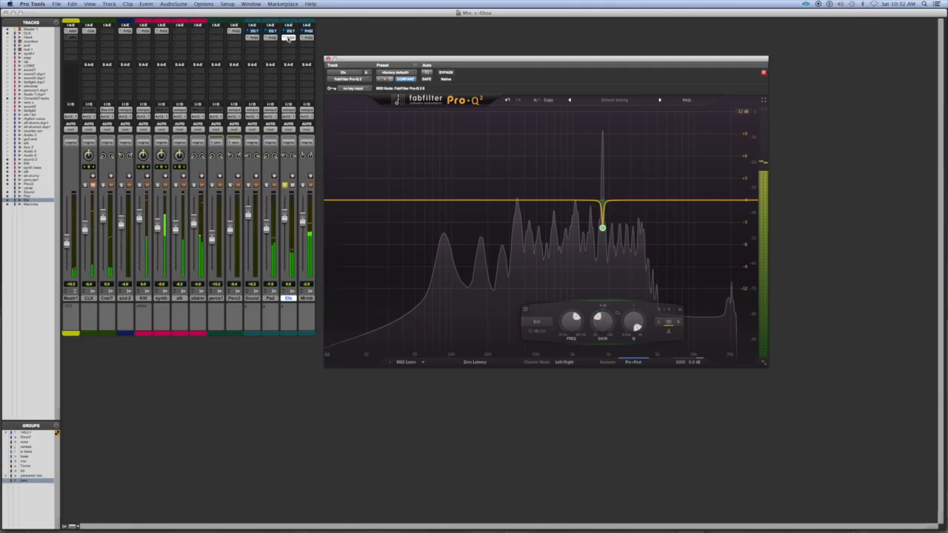
left_click(289, 38)
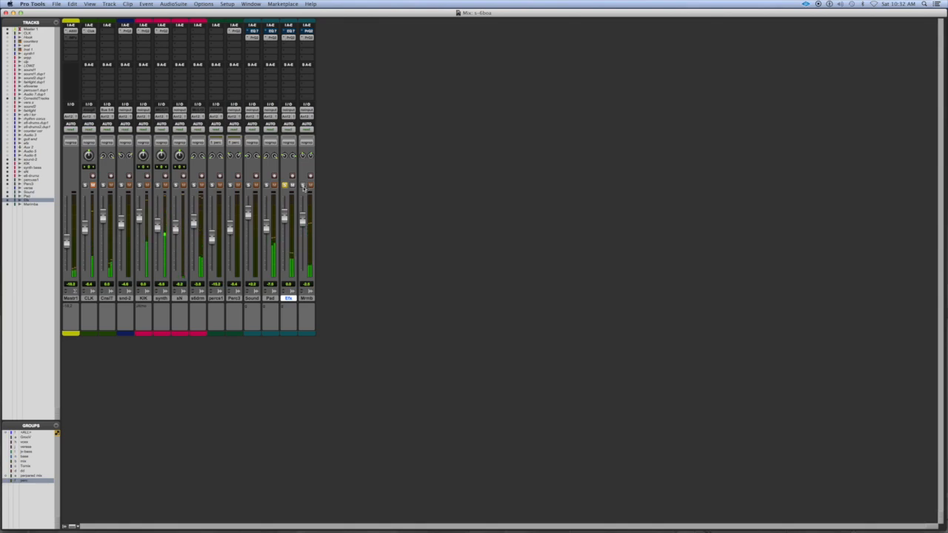
Add the Marimba, Pad and Sound tracks to the Efx solo and play them together from just before bar 17
left_click(303, 185)
left_click(266, 185)
left_click(249, 185)
key("super+equal")
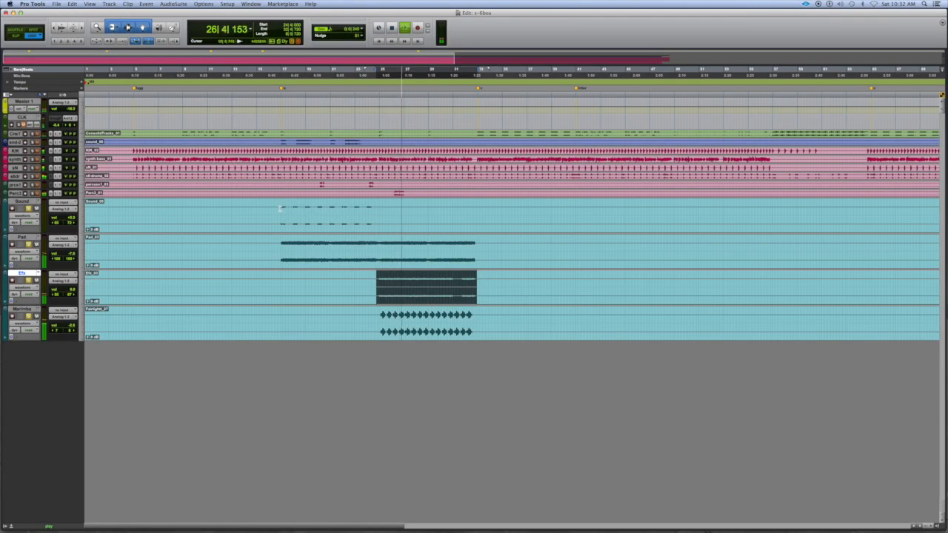
left_click(280, 208)
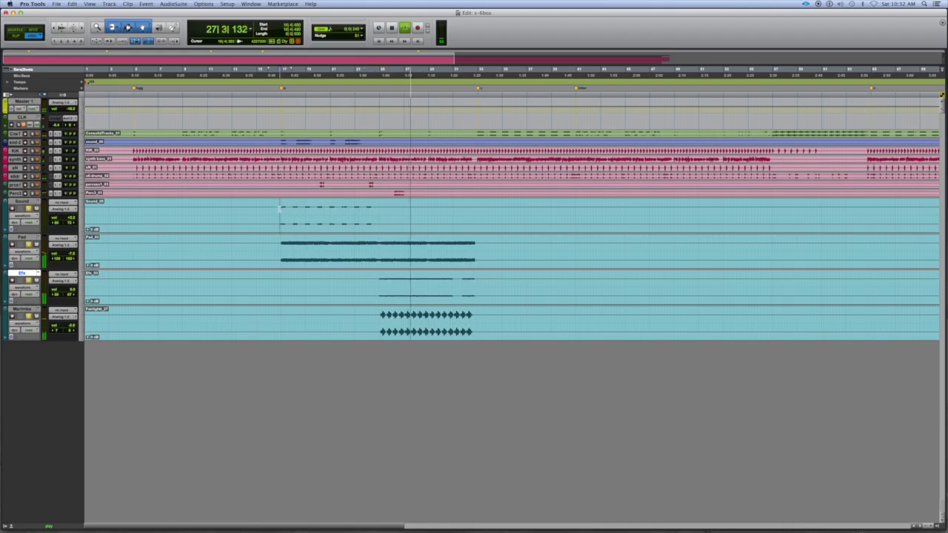
key("space")
key("space")
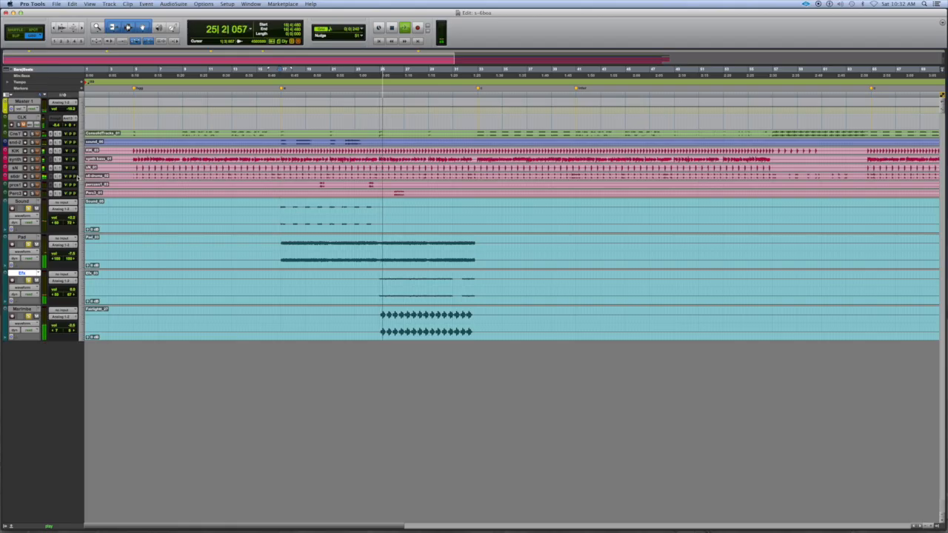
Add the four consecutive tracks starting with KIK and the two tracks just before KIK to the solo
key("super+equal")
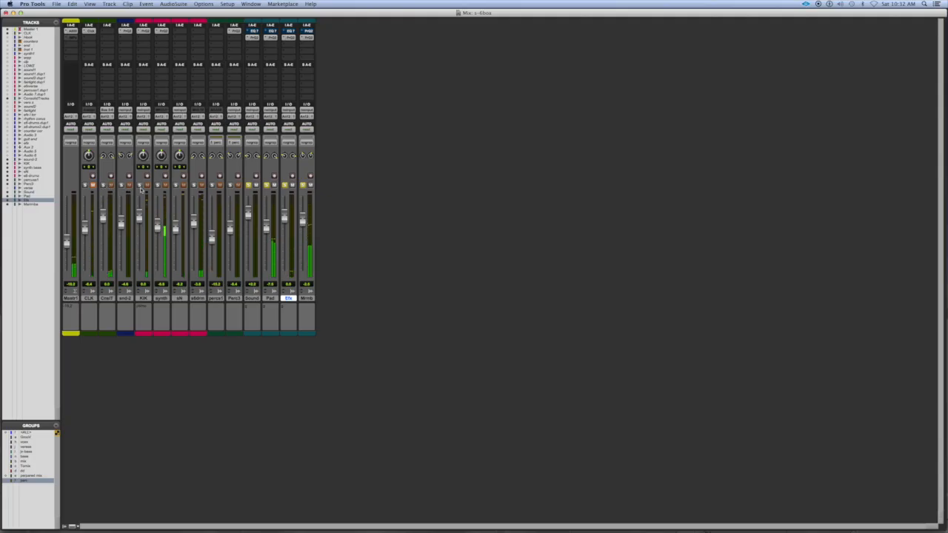
left_click(195, 186)
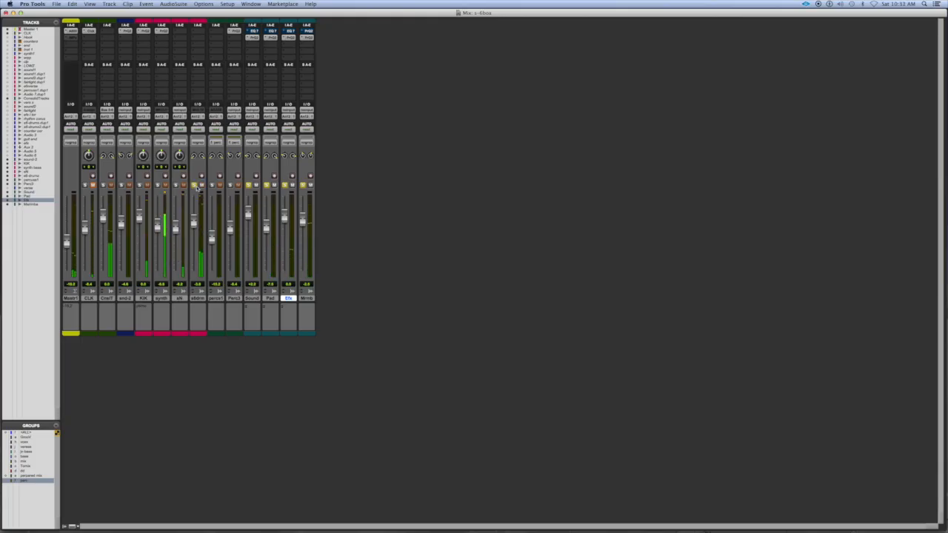
left_click(175, 185)
left_click(157, 185)
left_click(140, 185)
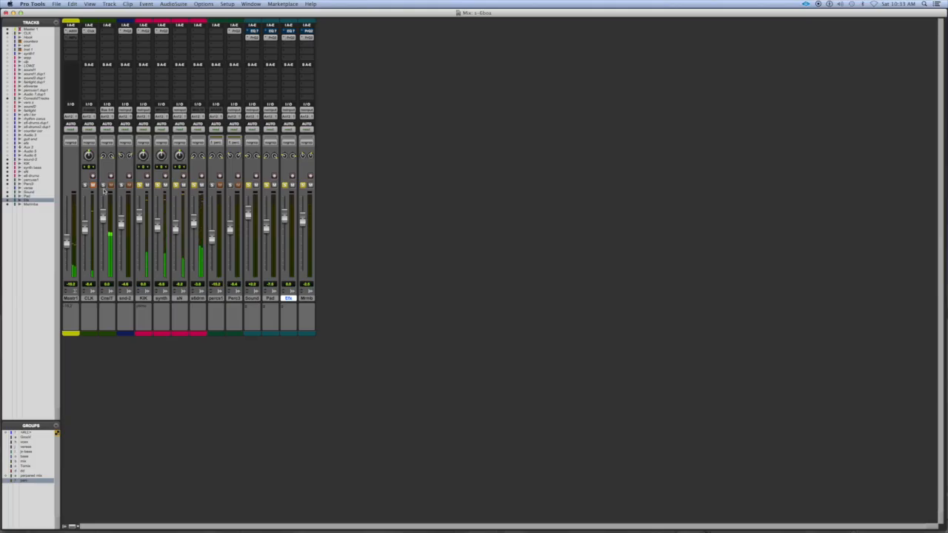
left_click(103, 185)
left_click(121, 185)
Stop playback and play the enlarged soloed group again from about bar 16 in the arrangement
key("super+equal")
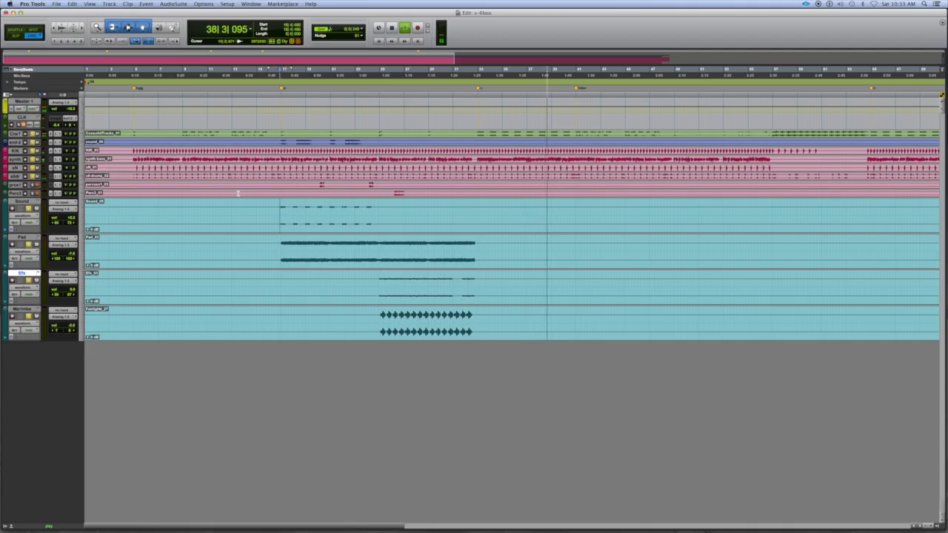
key("space")
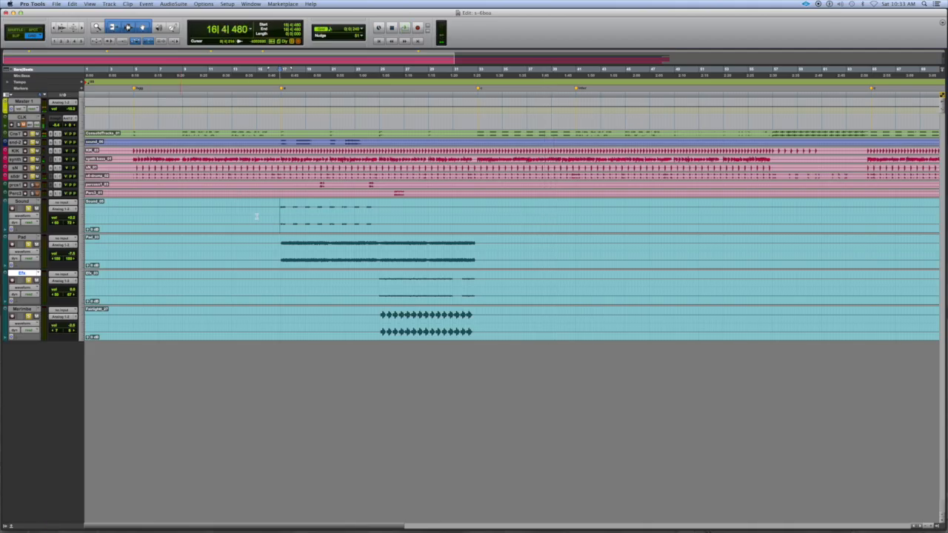
key("space")
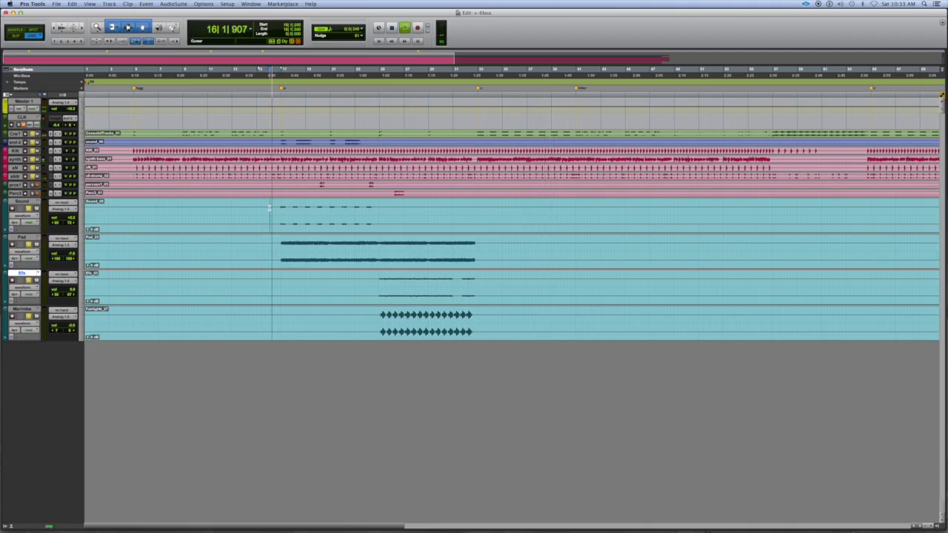